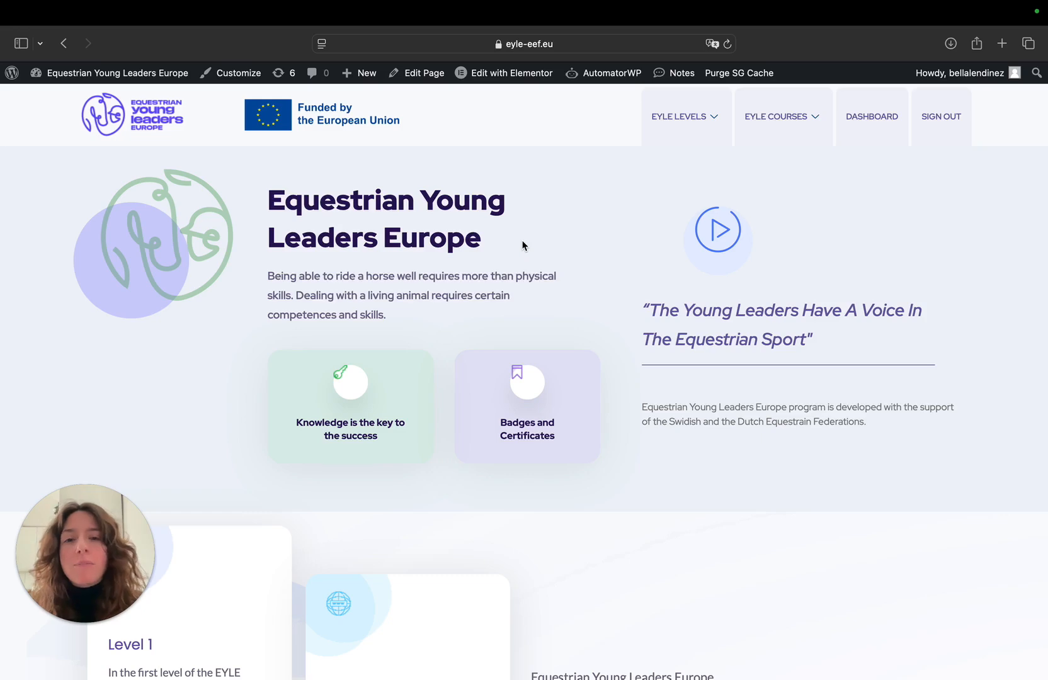
# - Open the Level 1 course "1.1. Stable Employee" and load its page in the Elementor editor
pyautogui.moveTo(762, 113)
pyautogui.moveTo(763, 165)
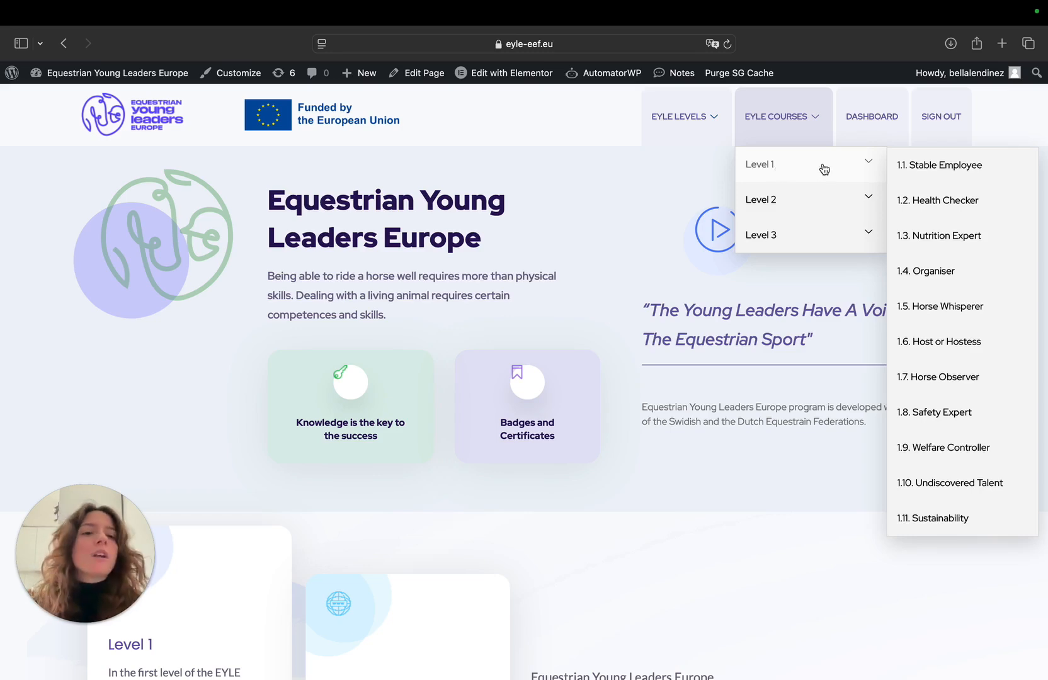
pyautogui.click(923, 167)
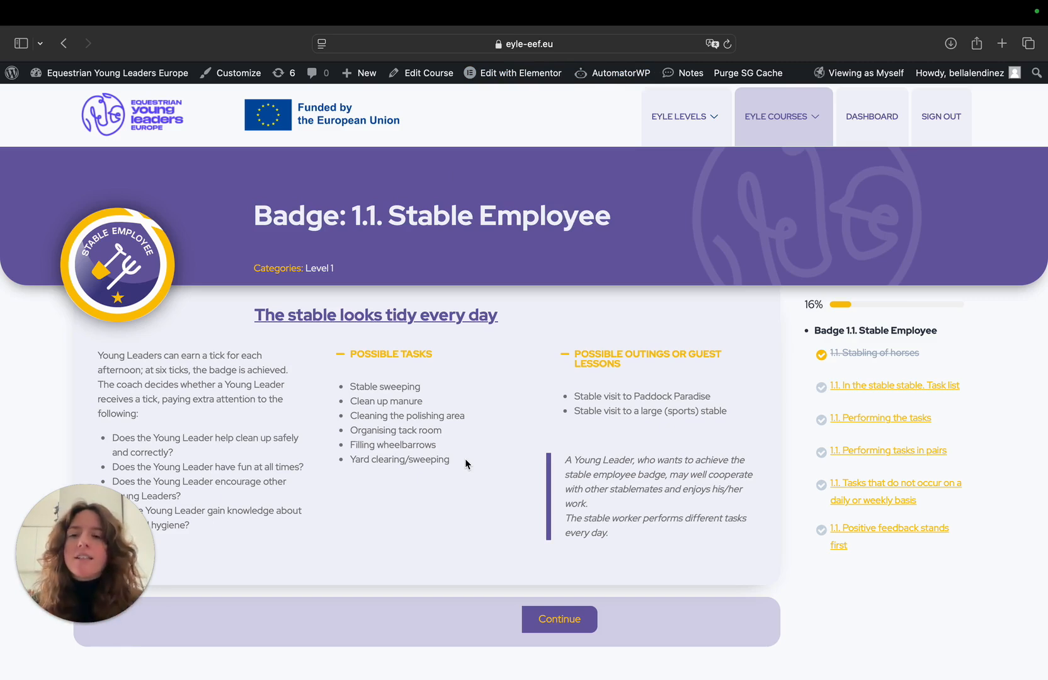
pyautogui.moveTo(544, 80)
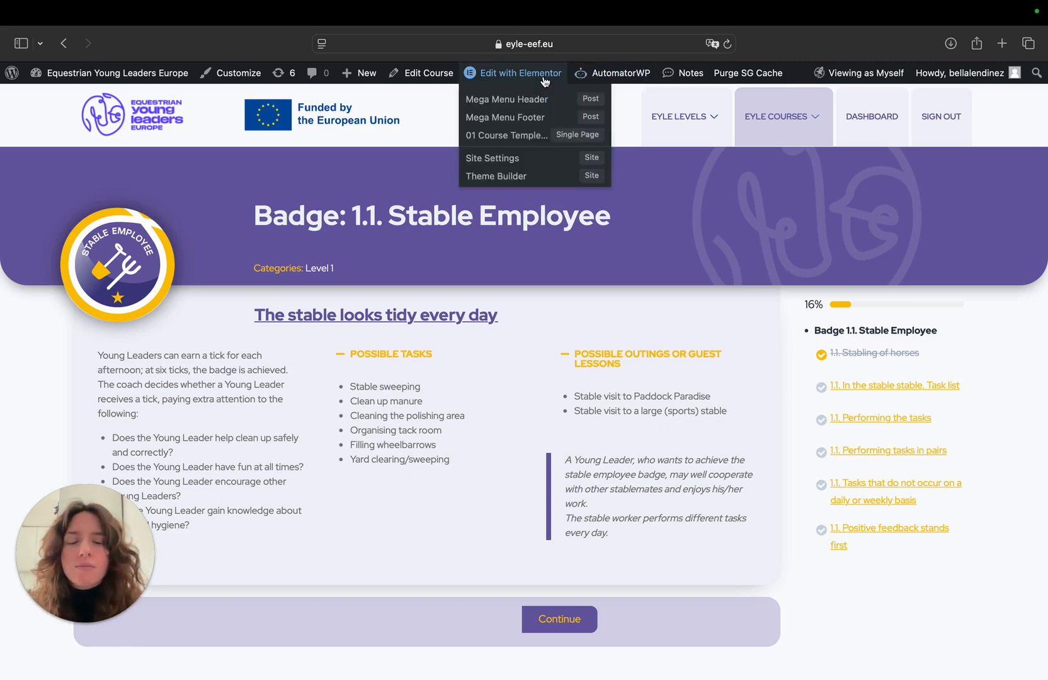
pyautogui.click(505, 76)
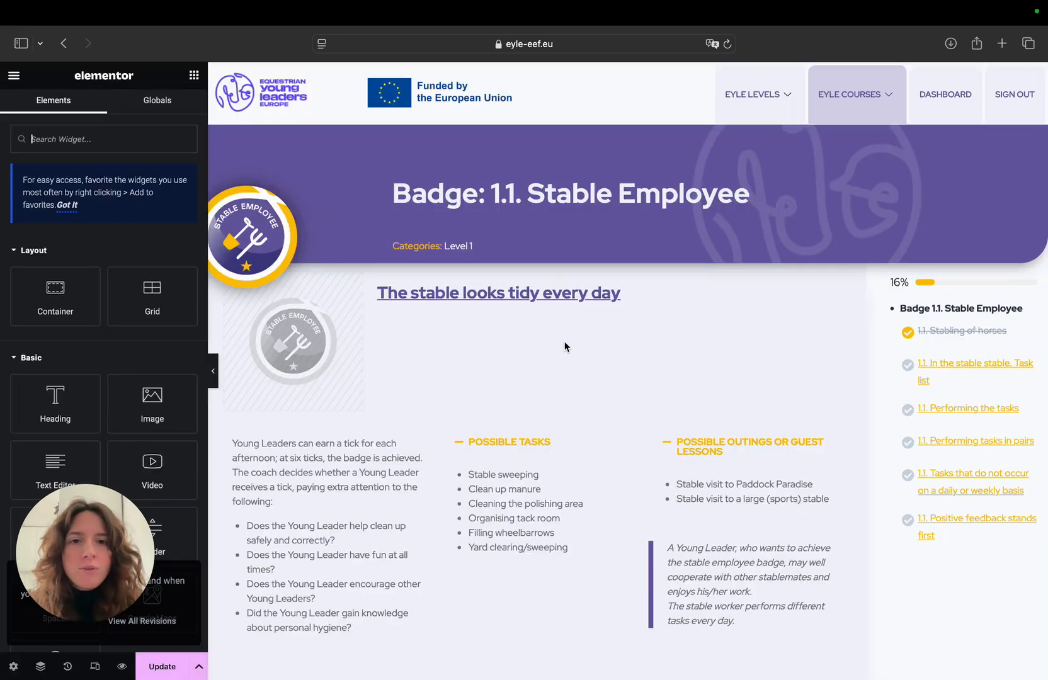
# - Select the "The stable looks tidy every day" heading and copy its translation "El establo se ve ordenado todos los días." from Notes
pyautogui.scroll(-1, 564, 346)
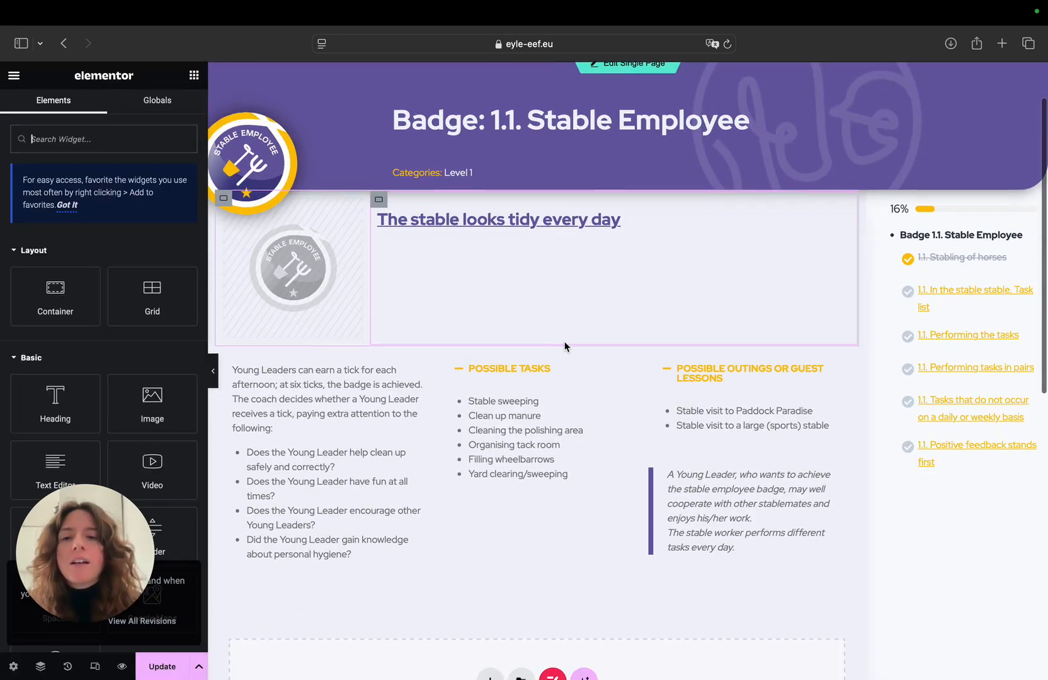
pyautogui.doubleClick(548, 220)
pyautogui.click(497, 220)
pyautogui.doubleClick(497, 220)
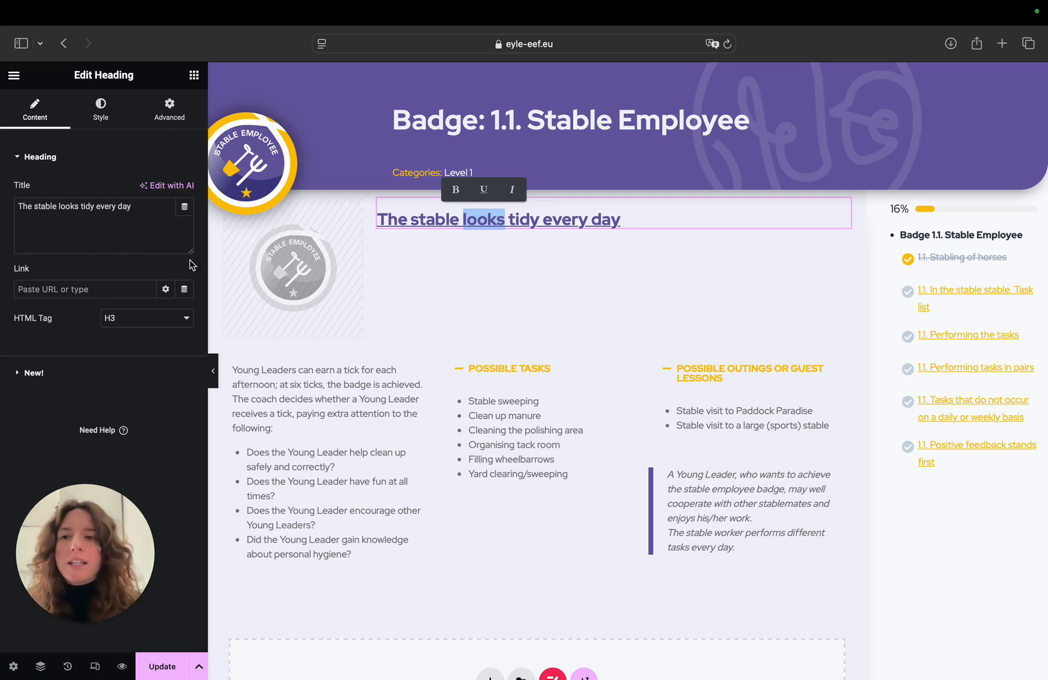
pyautogui.hotkey('ctrl', 'Left')
pyautogui.moveTo(188, 89); pyautogui.dragTo(15, 88)
pyautogui.press('super+c')
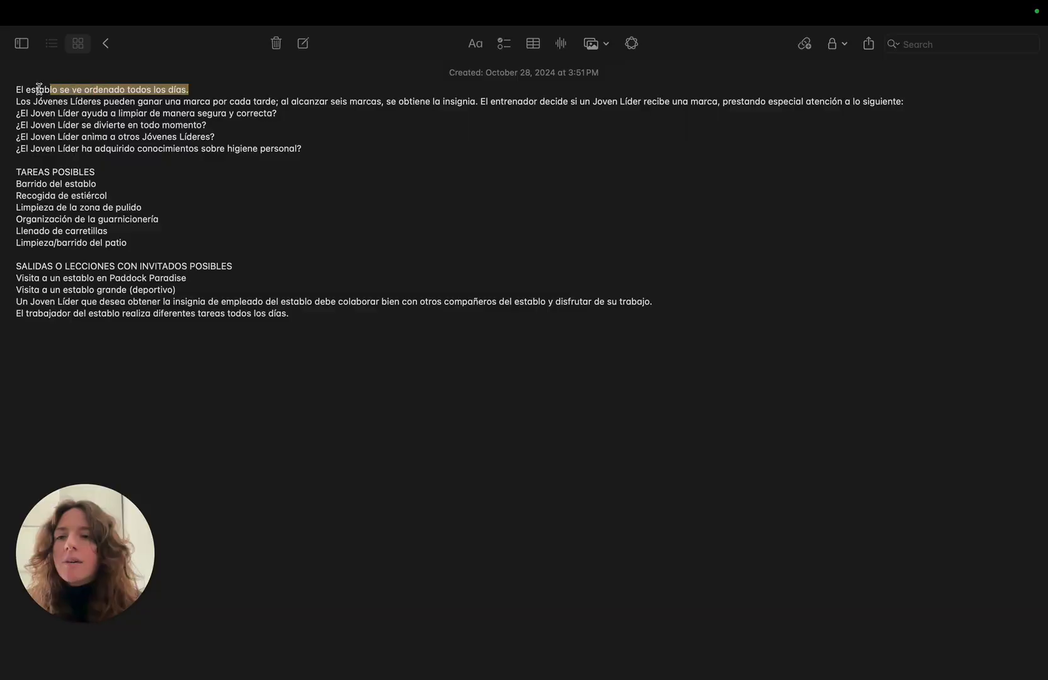
pyautogui.hotkey('ctrl', 'Right')
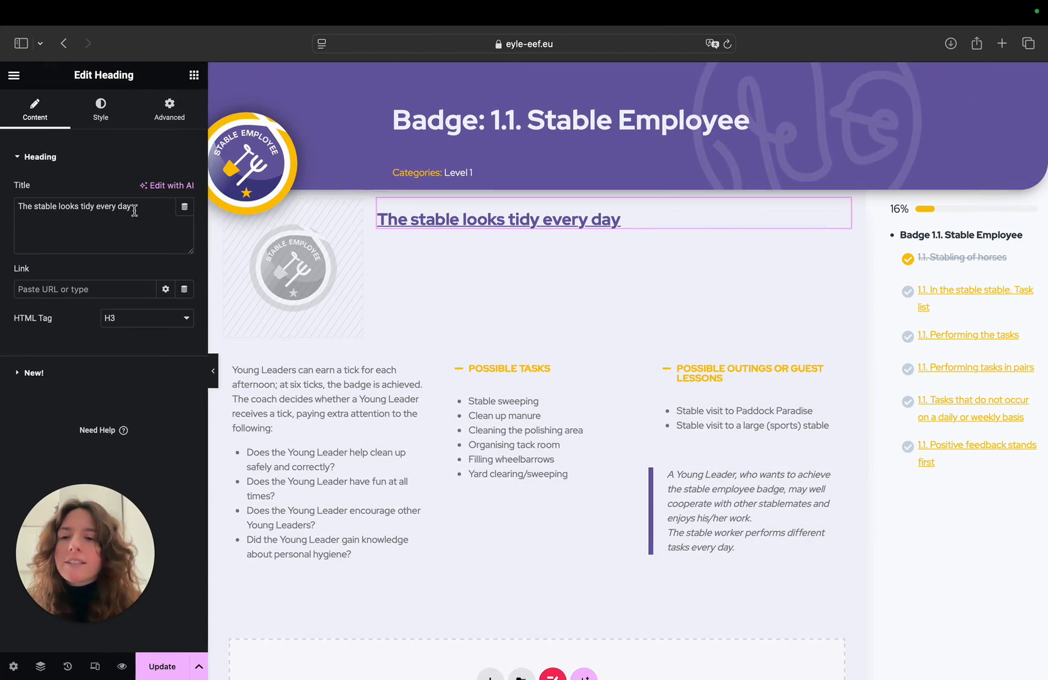
pyautogui.click(622, 221)
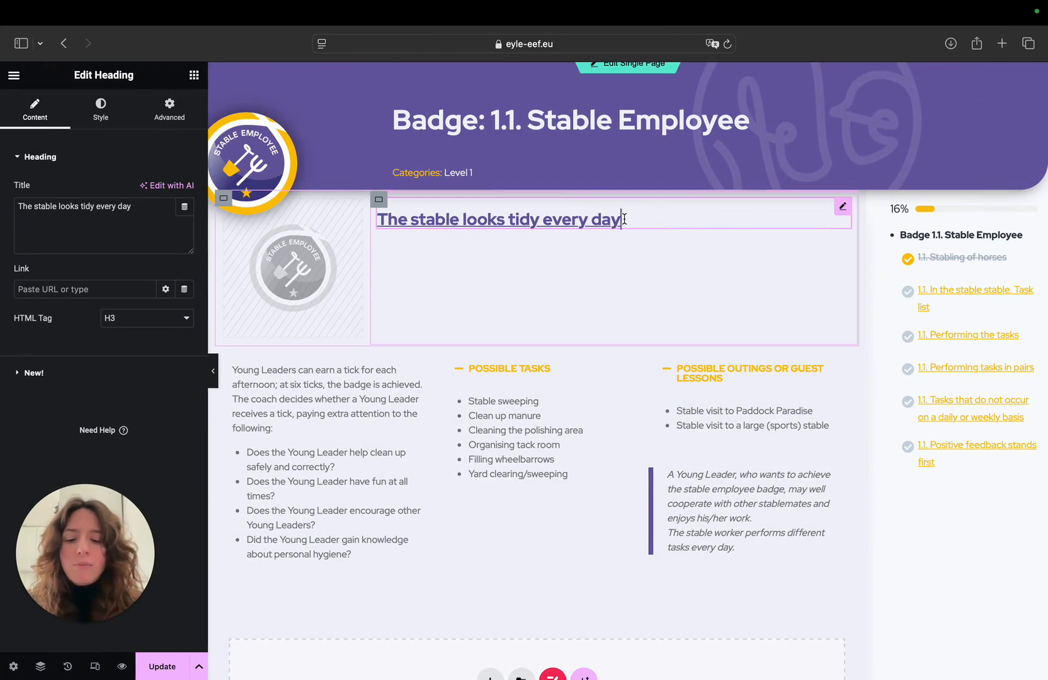
pyautogui.press('super+v')
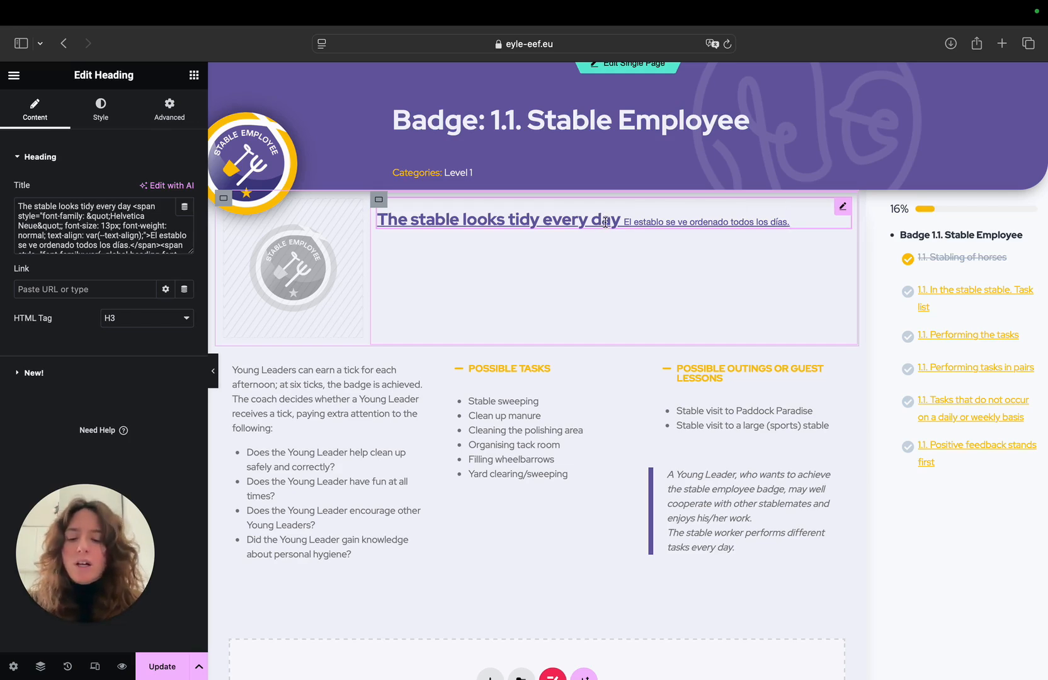
pyautogui.press('super+z')
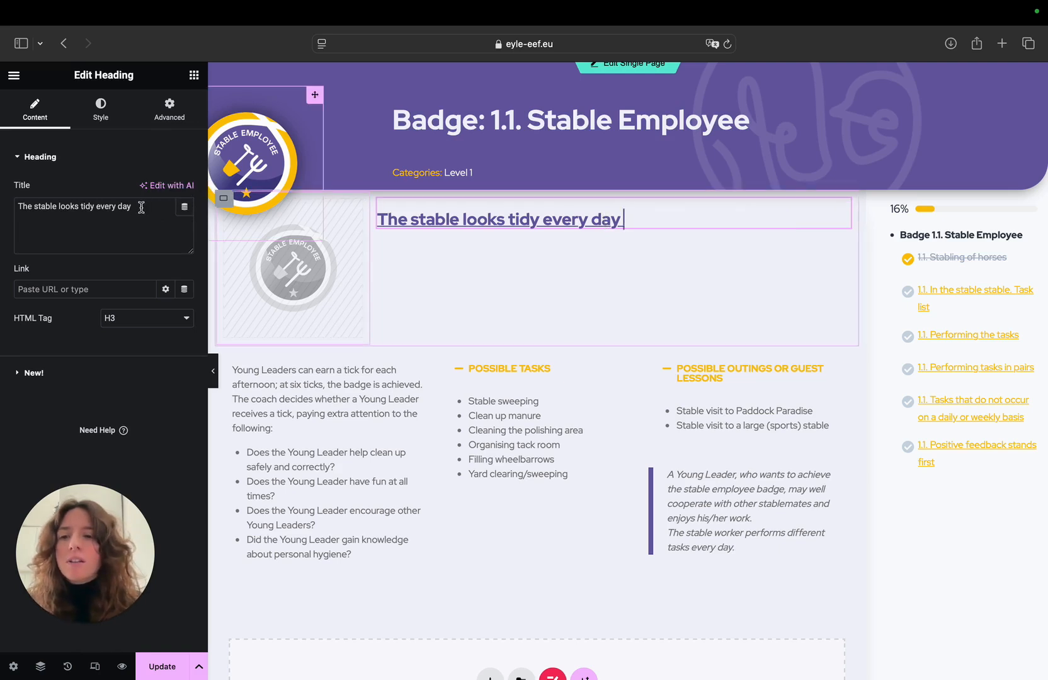
# - Replace the heading widget's whole title with the copied text "El establo se ve ordenado todos los días."
pyautogui.moveTo(141, 207); pyautogui.dragTo(9, 202)
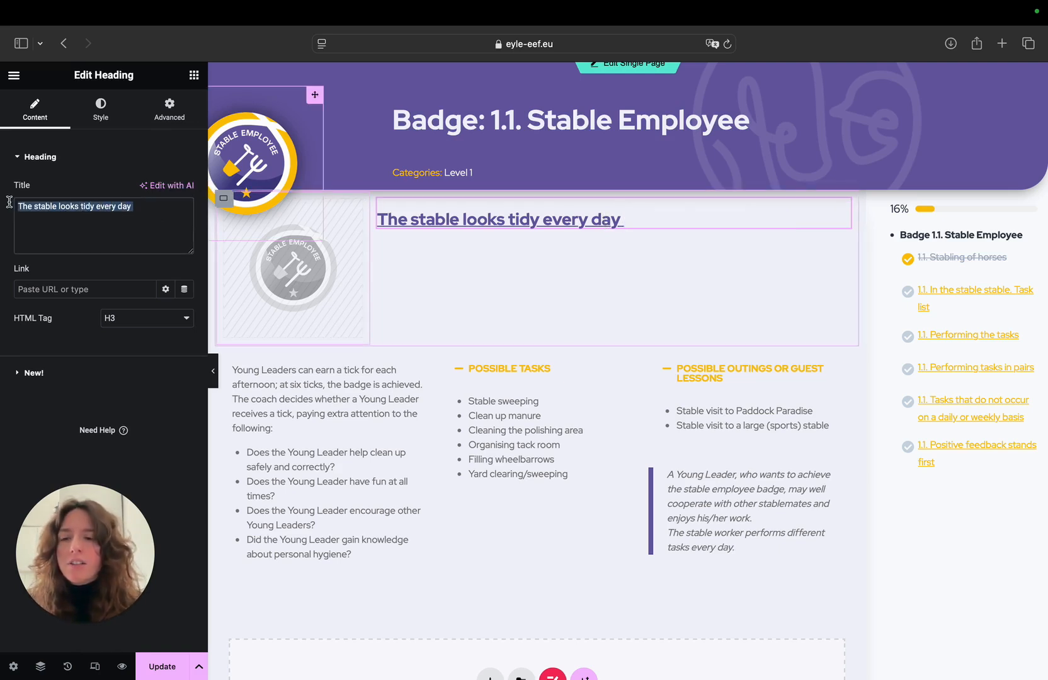
pyautogui.press('super+v')
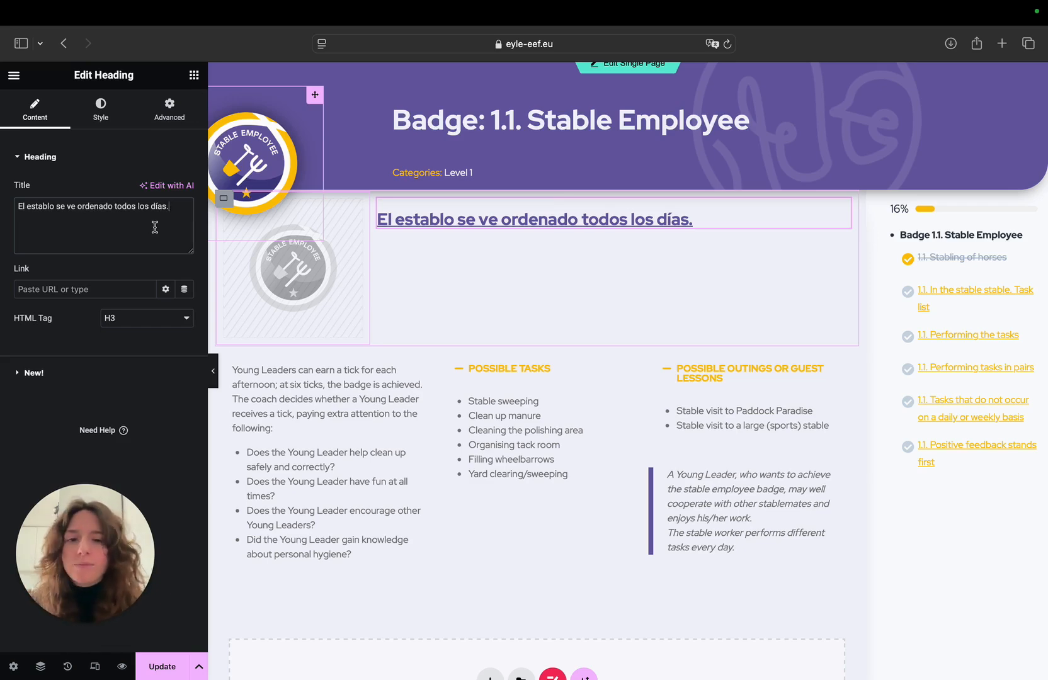
# - Replace the introductory paragraph above the bulleted questions with the Spanish paragraph from Notes starting "Los Jóvenes Líderes pueden ganar una marca"
pyautogui.click(294, 396)
pyautogui.scroll(-1, 289, 441)
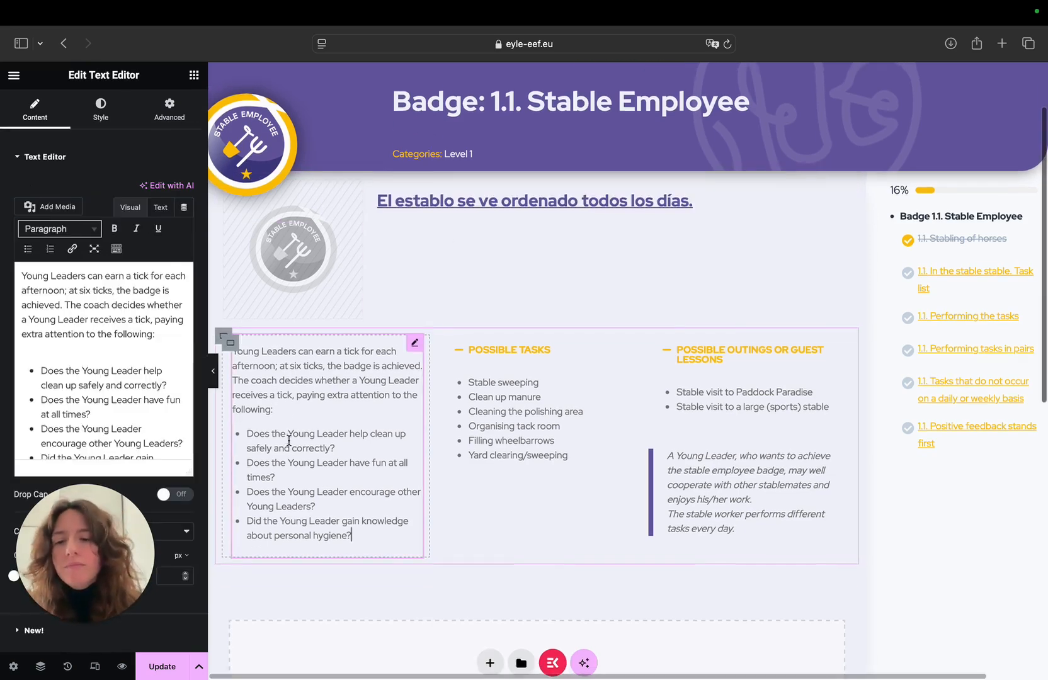
pyautogui.hotkey('ctrl', 'Up')
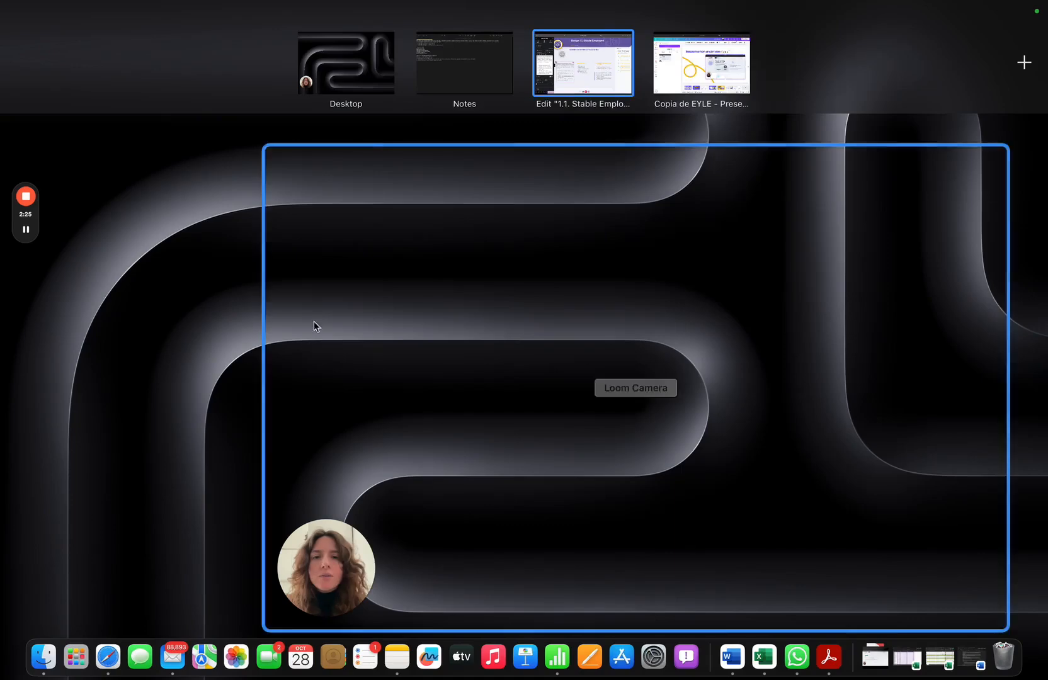
pyautogui.click(460, 73)
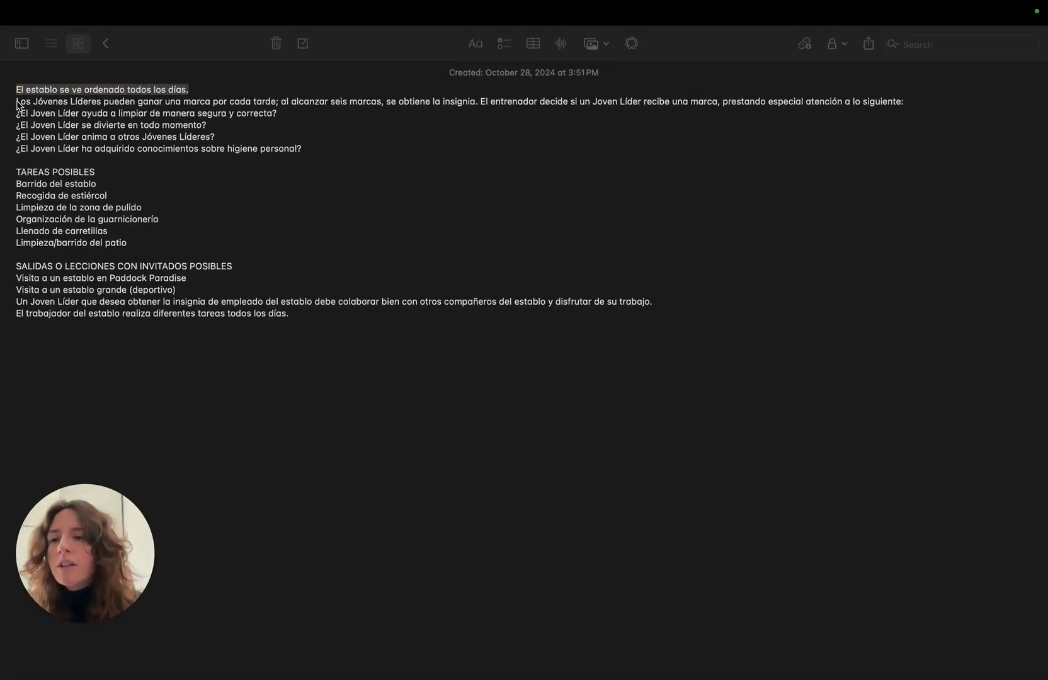
pyautogui.hotkey('ctrl', 'Right')
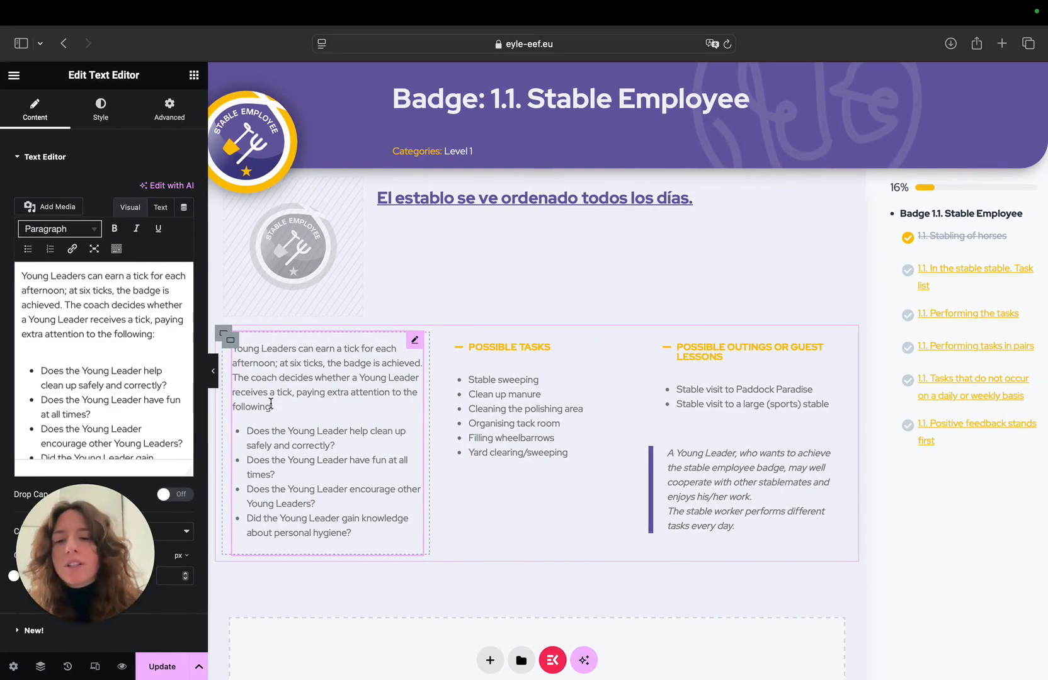
pyautogui.hotkey('ctrl', 'Left')
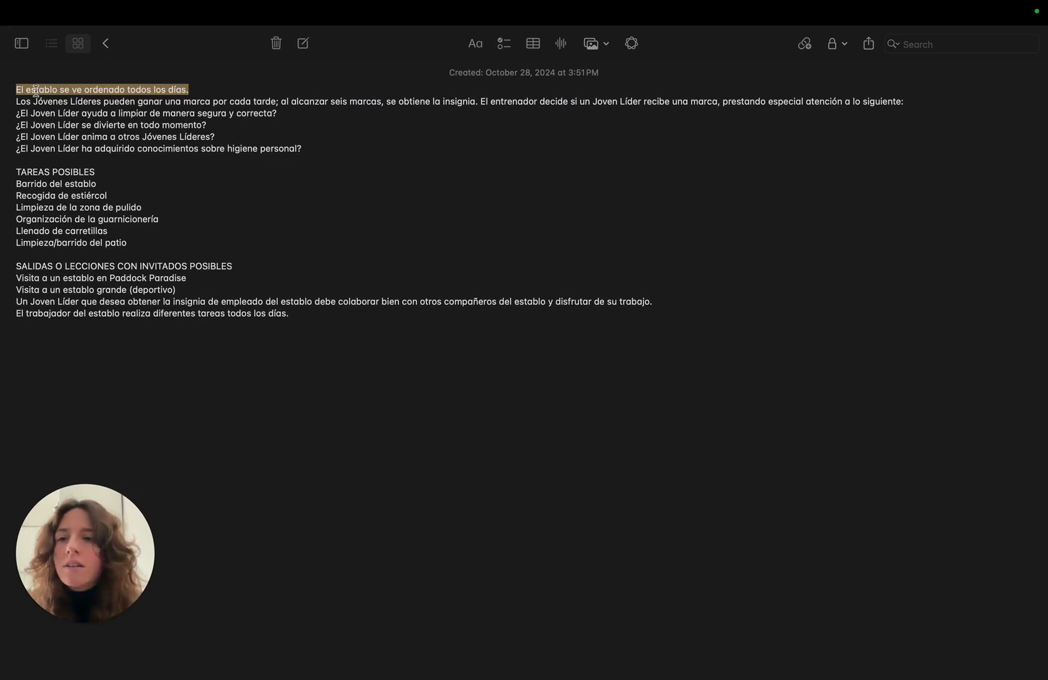
pyautogui.moveTo(14, 102); pyautogui.dragTo(905, 102)
pyautogui.press('super+c')
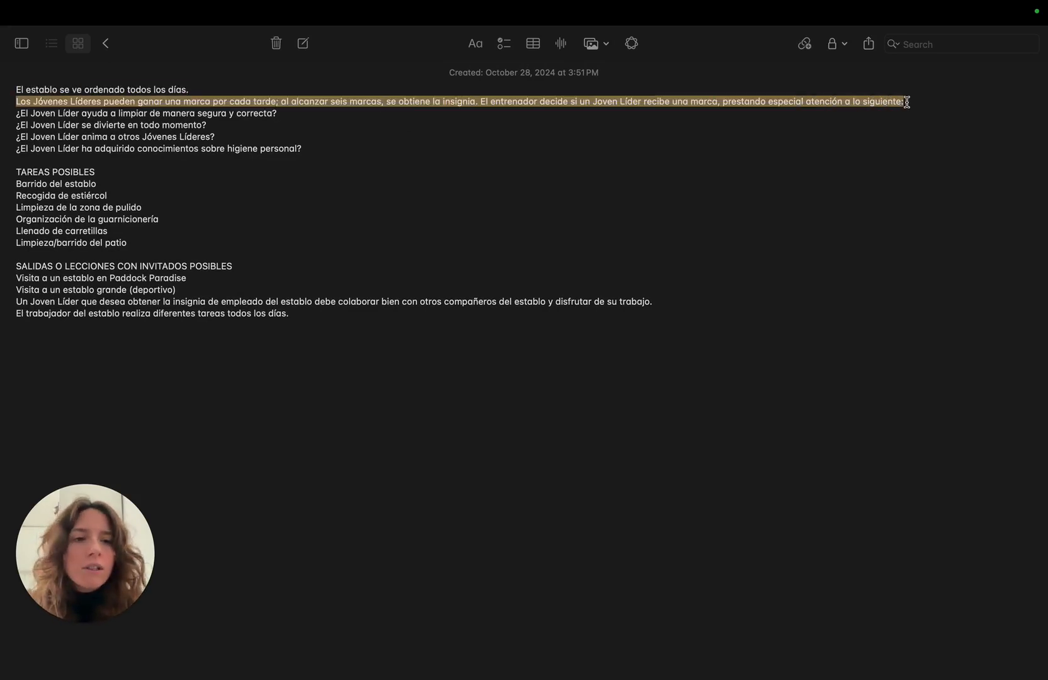
pyautogui.hotkey('ctrl', 'Right')
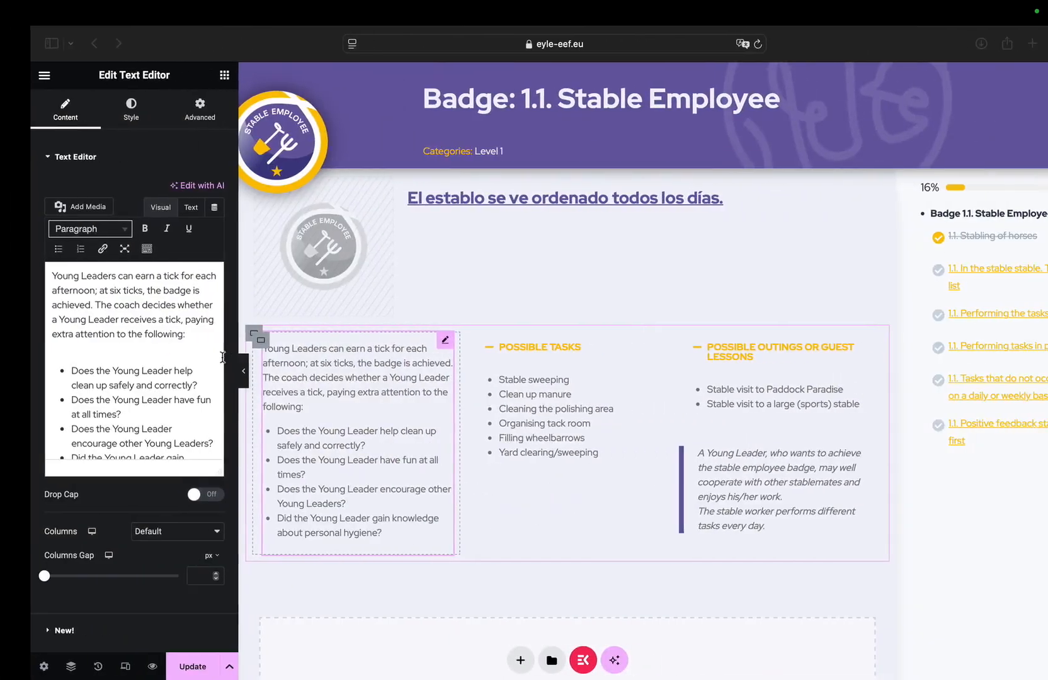
pyautogui.moveTo(164, 337); pyautogui.dragTo(12, 268)
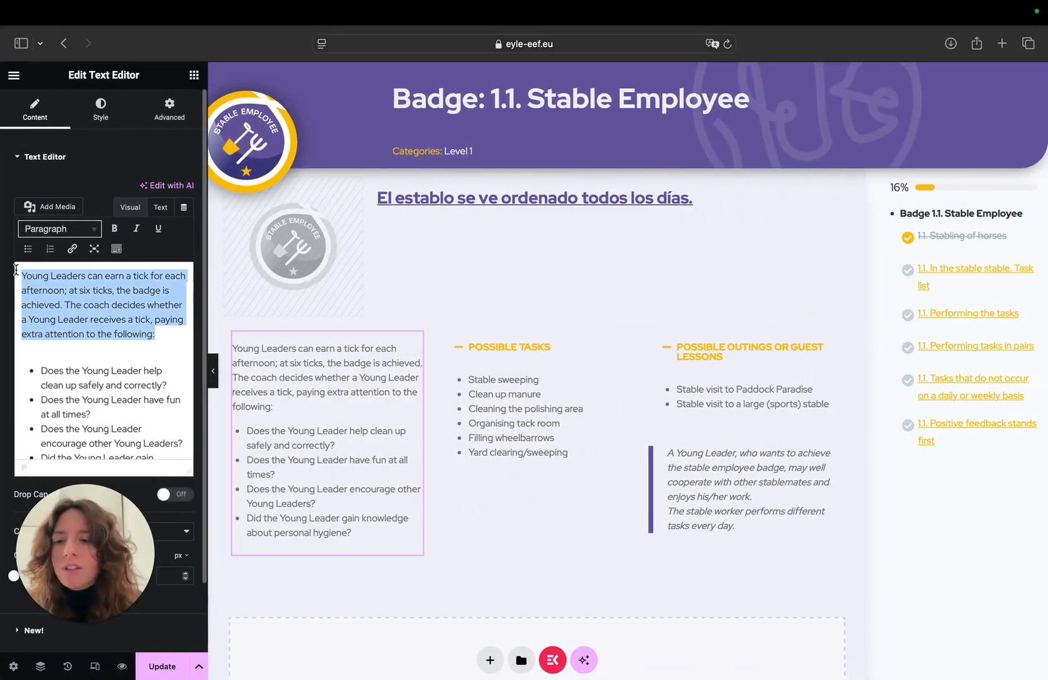
pyautogui.press('super+v')
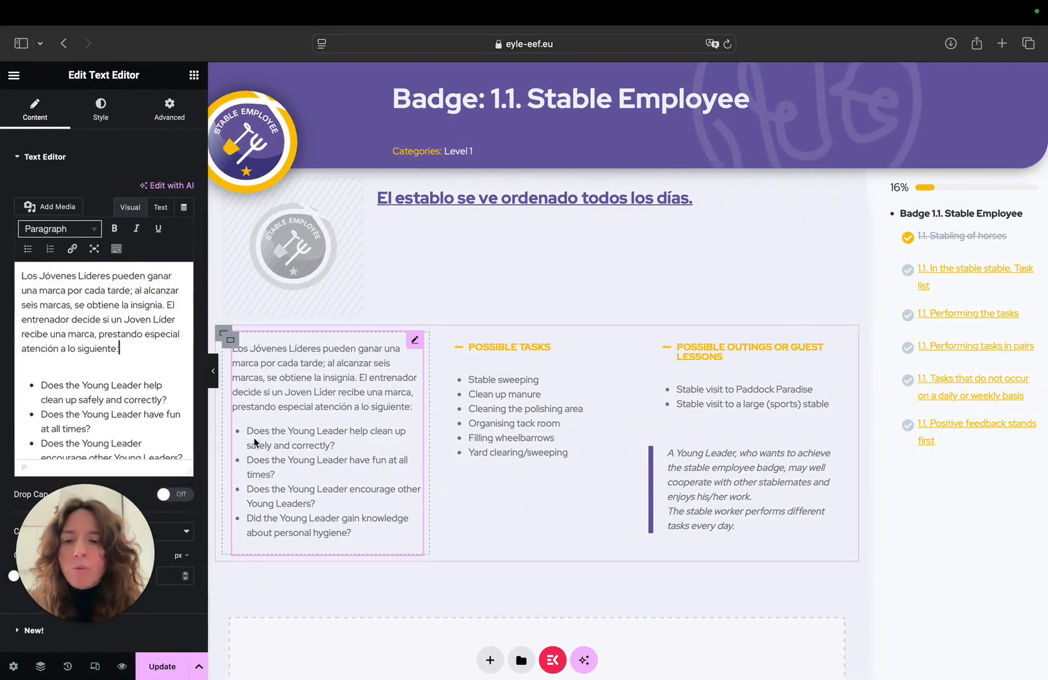
# - Copy the four Spanish "¿El Joven Líder…?" questions from Notes and return to the page editor
pyautogui.hotkey('ctrl', 'Left')
pyautogui.moveTo(320, 154); pyautogui.dragTo(15, 114)
pyautogui.press('super+c')
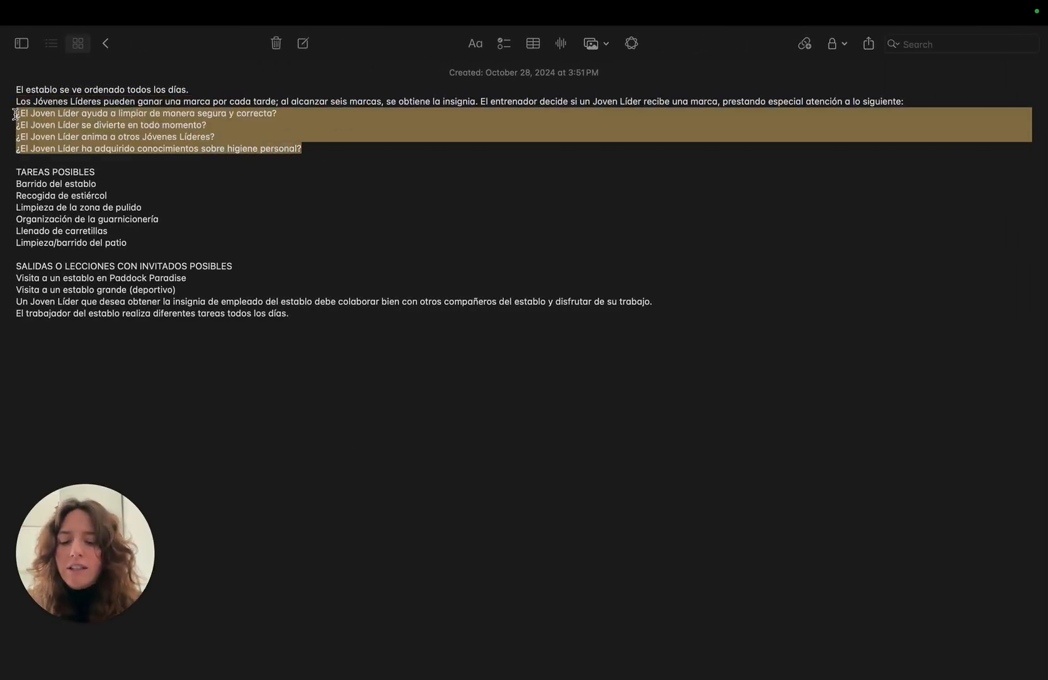
pyautogui.hotkey('ctrl', 'Right')
pyautogui.scroll(-2, 49, 391)
pyautogui.moveTo(41, 313); pyautogui.dragTo(108, 429)
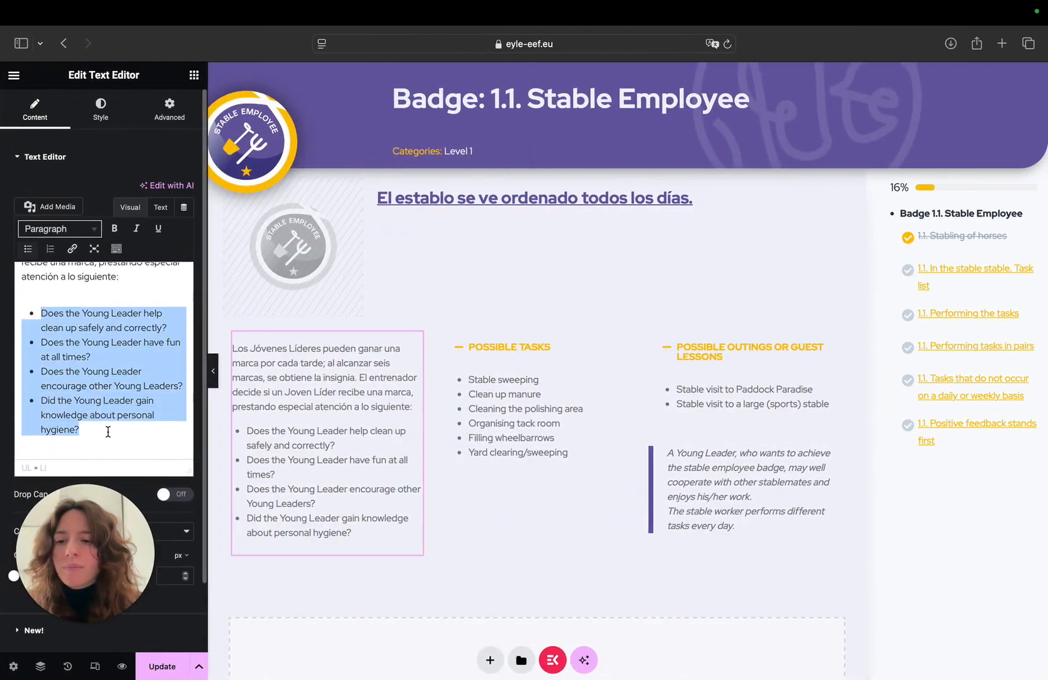
pyautogui.press('super+v')
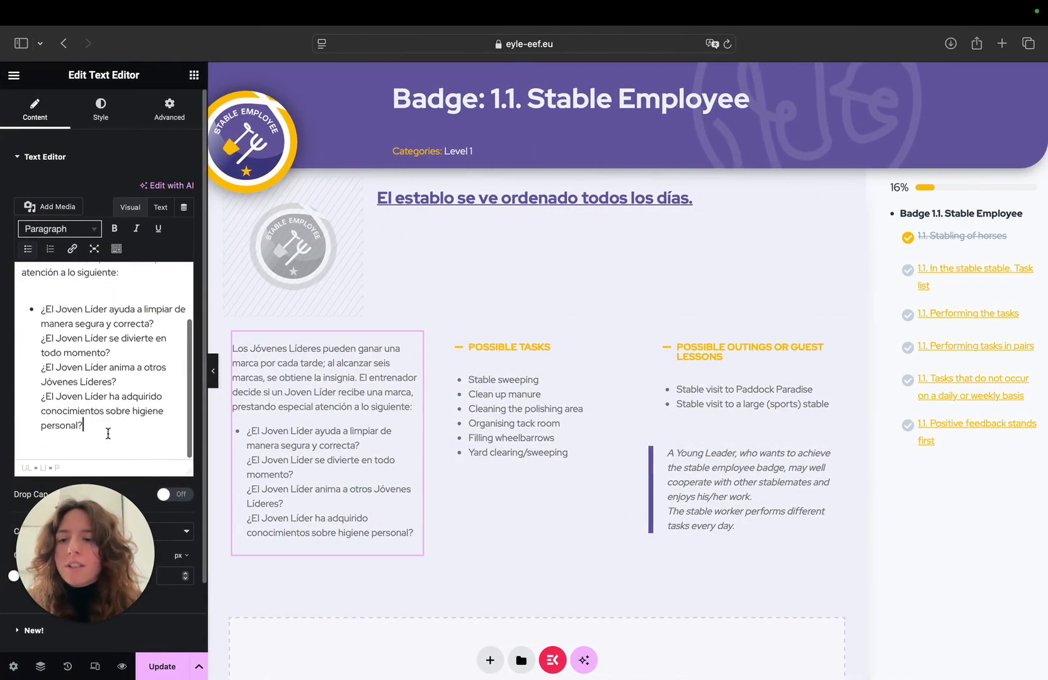
pyautogui.click(41, 341)
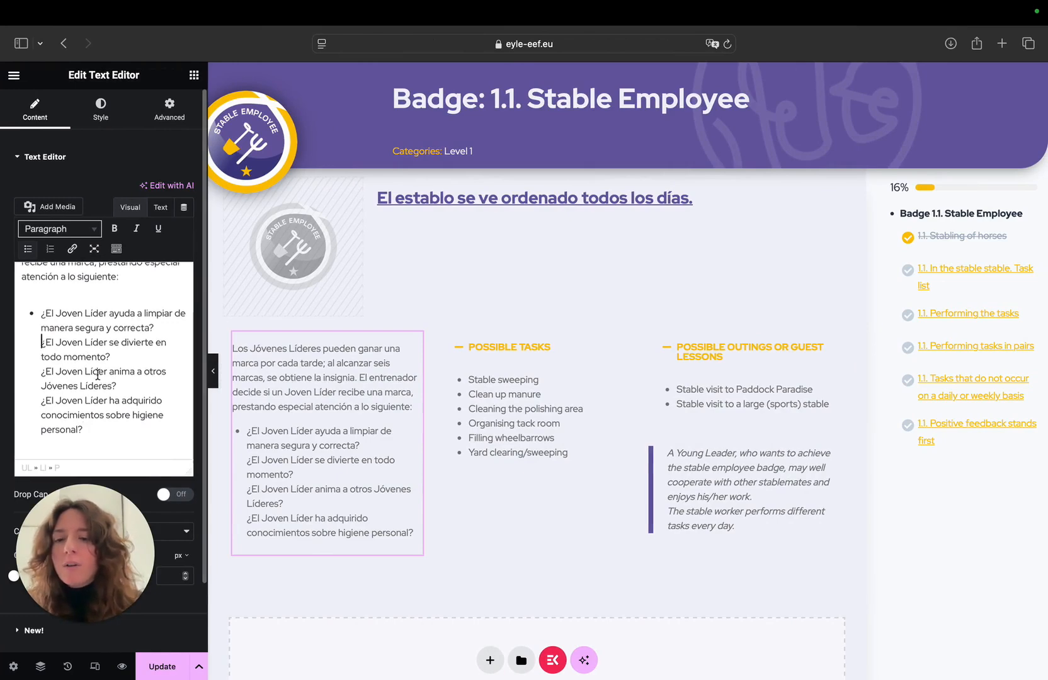
pyautogui.click(41, 343)
pyautogui.press('Return')
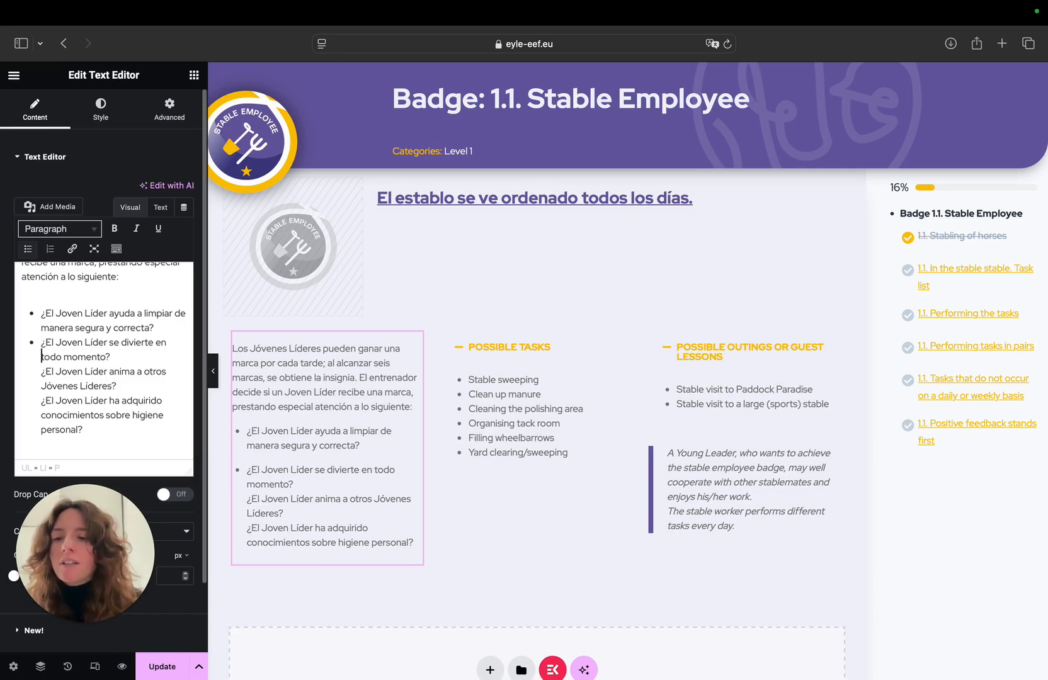
pyautogui.press('Return')
pyautogui.press('Down')
pyautogui.press('Down')
pyautogui.press('Return')
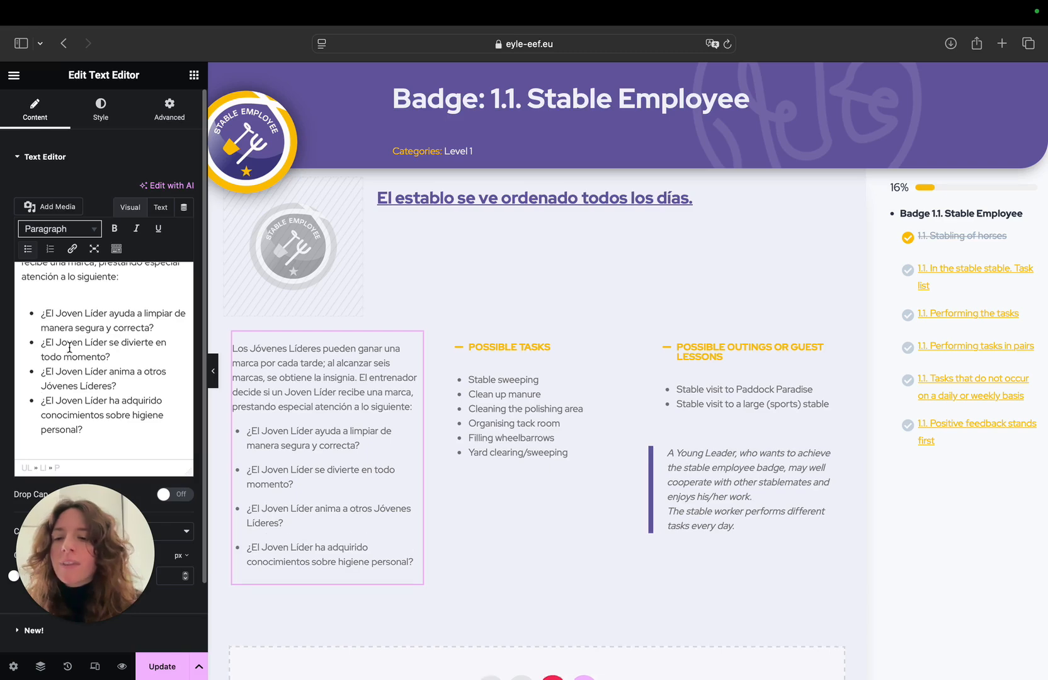
pyautogui.press('super+z')
pyautogui.press('super+z')
pyautogui.press('super+z')
pyautogui.press('super+z')
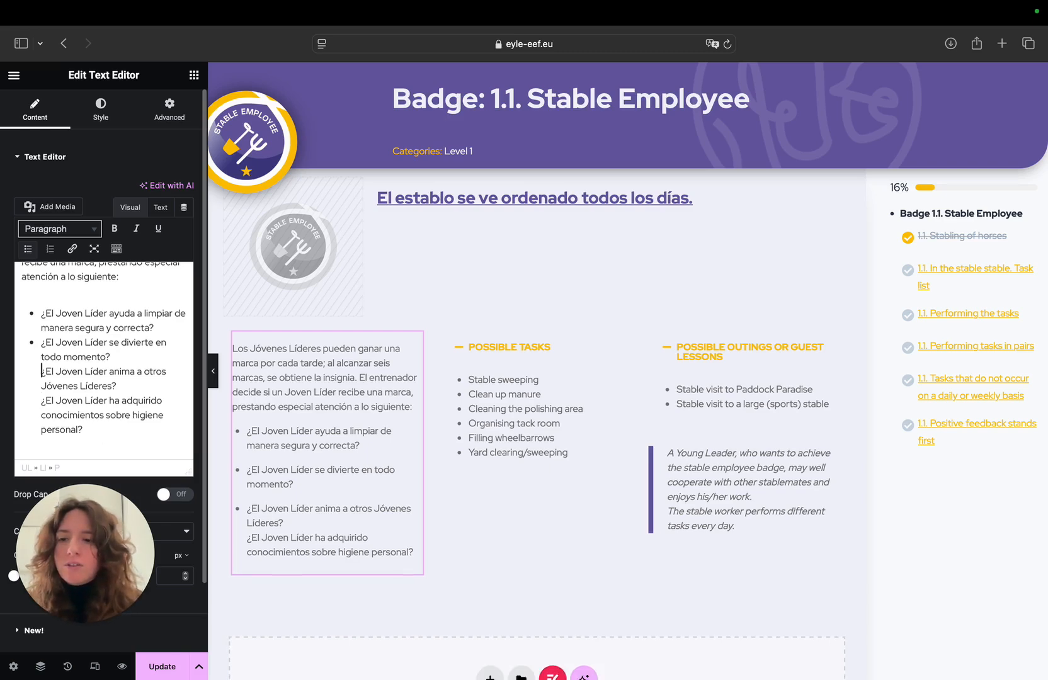
# - Delete the English bulleted questions under the introductory paragraph and paste the four copied Spanish questions in their place
pyautogui.moveTo(100, 433); pyautogui.dragTo(132, 277)
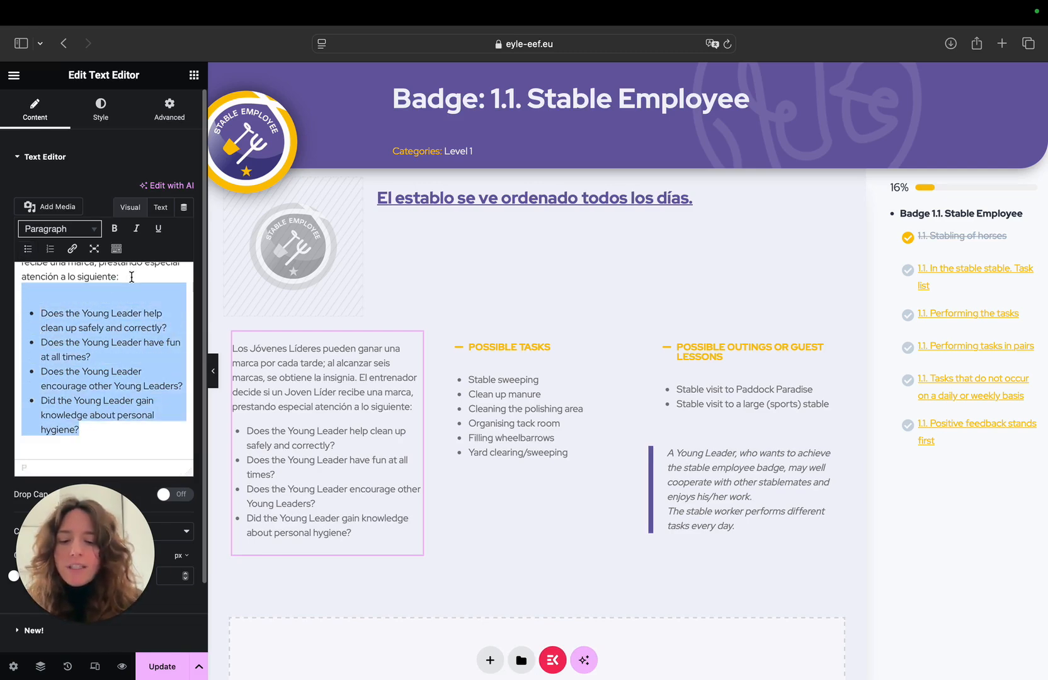
pyautogui.press('BackSpace')
pyautogui.press('super+v')
pyautogui.scroll(-1, 107, 371)
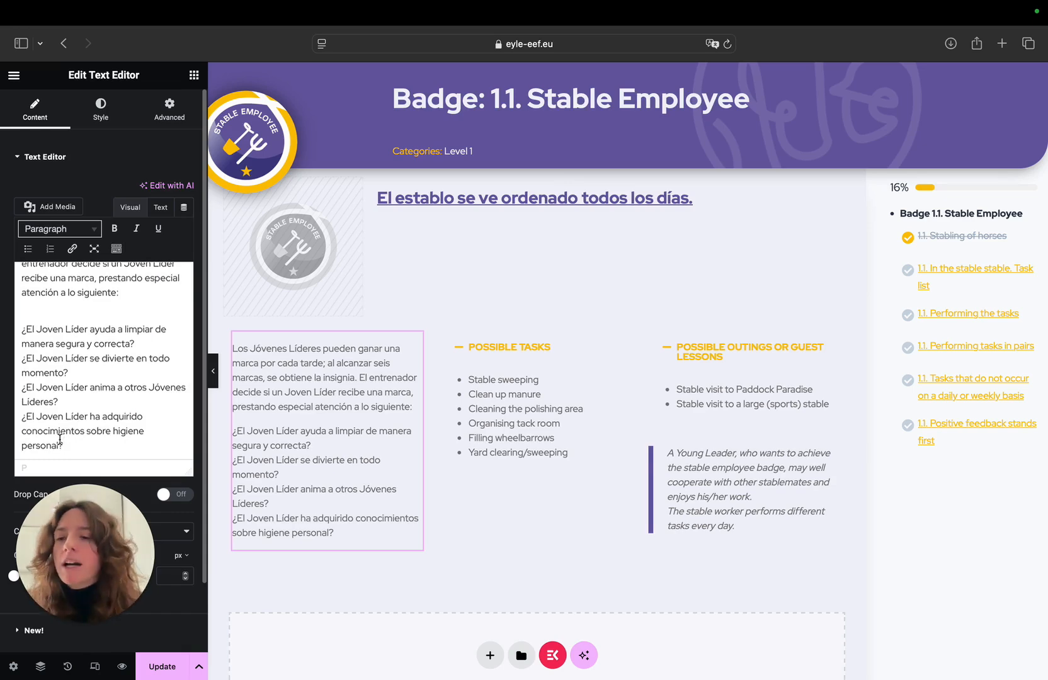
# - Format the four pasted Spanish questions as a bulleted list with each question on its own bullet
pyautogui.moveTo(69, 445); pyautogui.dragTo(3, 328)
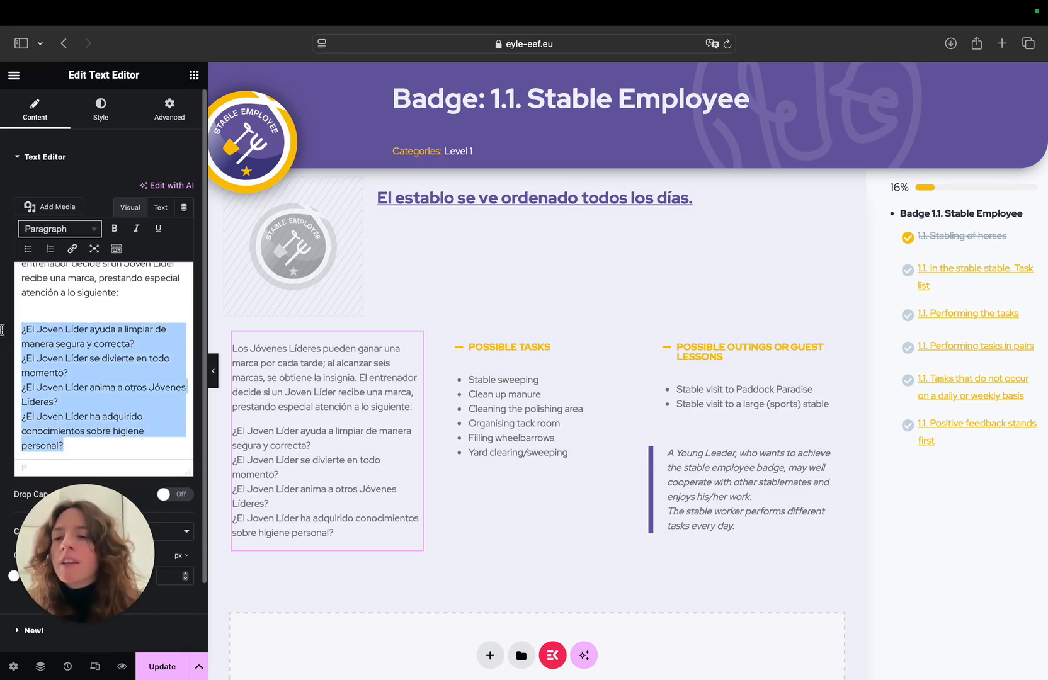
pyautogui.click(28, 251)
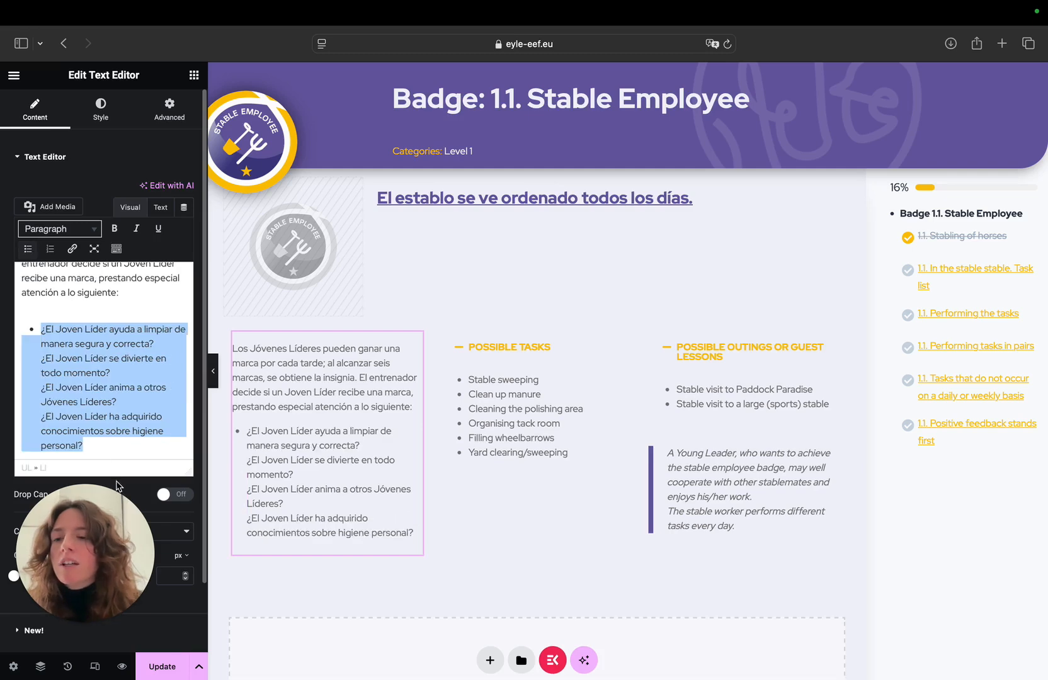
pyautogui.click(37, 363)
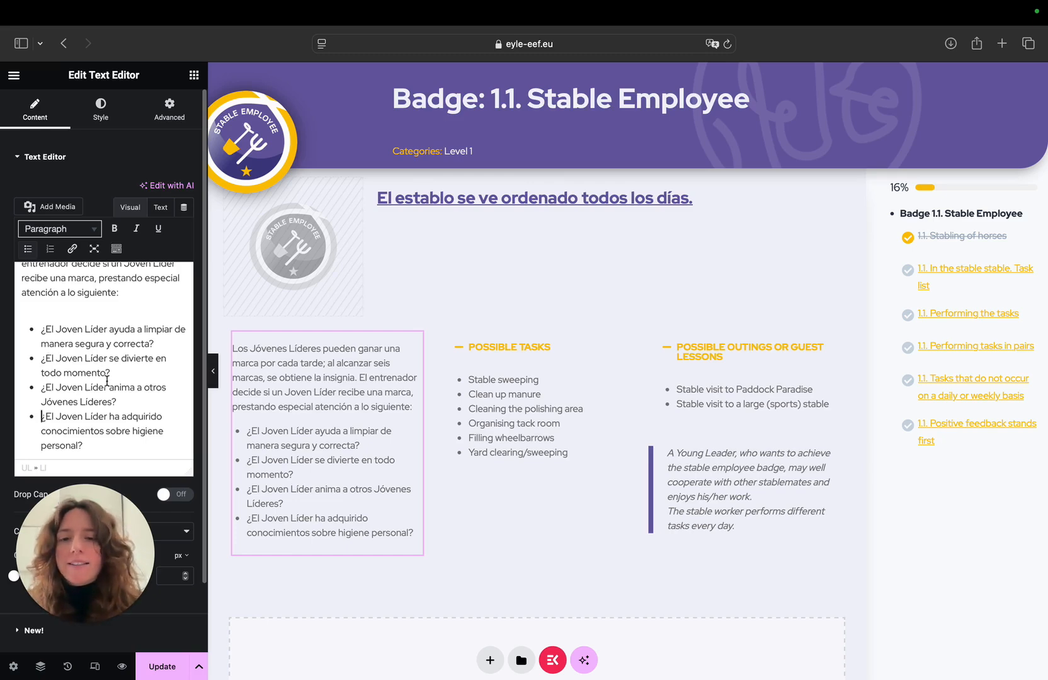
# - Select the "POSSIBLE TASKS" accordion, copy the heading "TAREAS POSIBLES" from Notes and return to the page editor
pyautogui.click(521, 428)
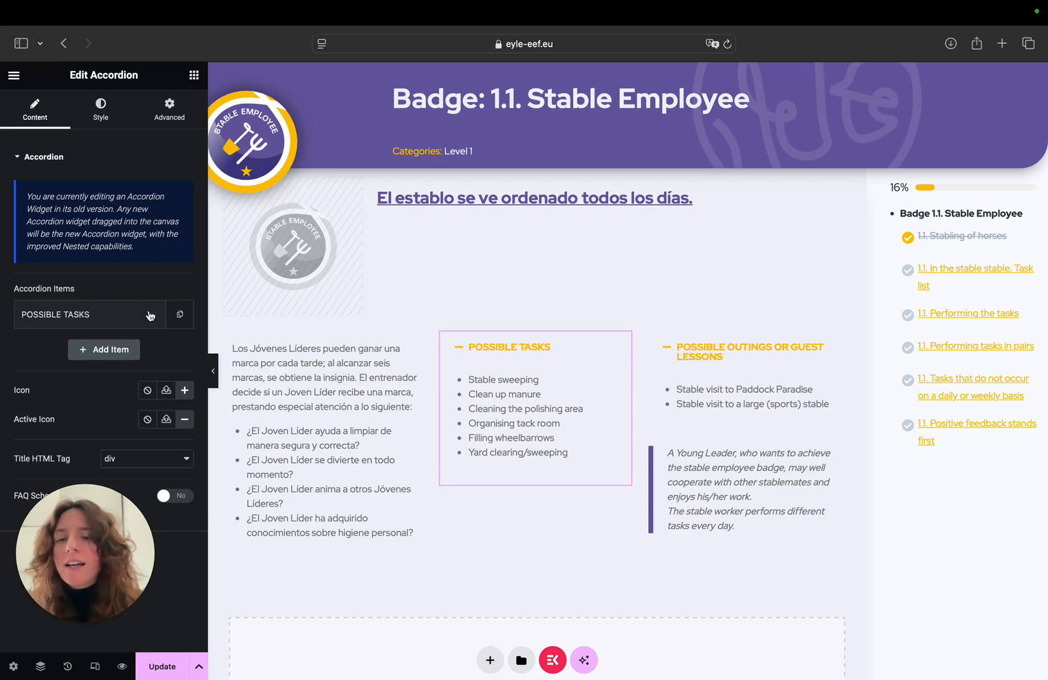
pyautogui.click(505, 346)
pyautogui.click(505, 347)
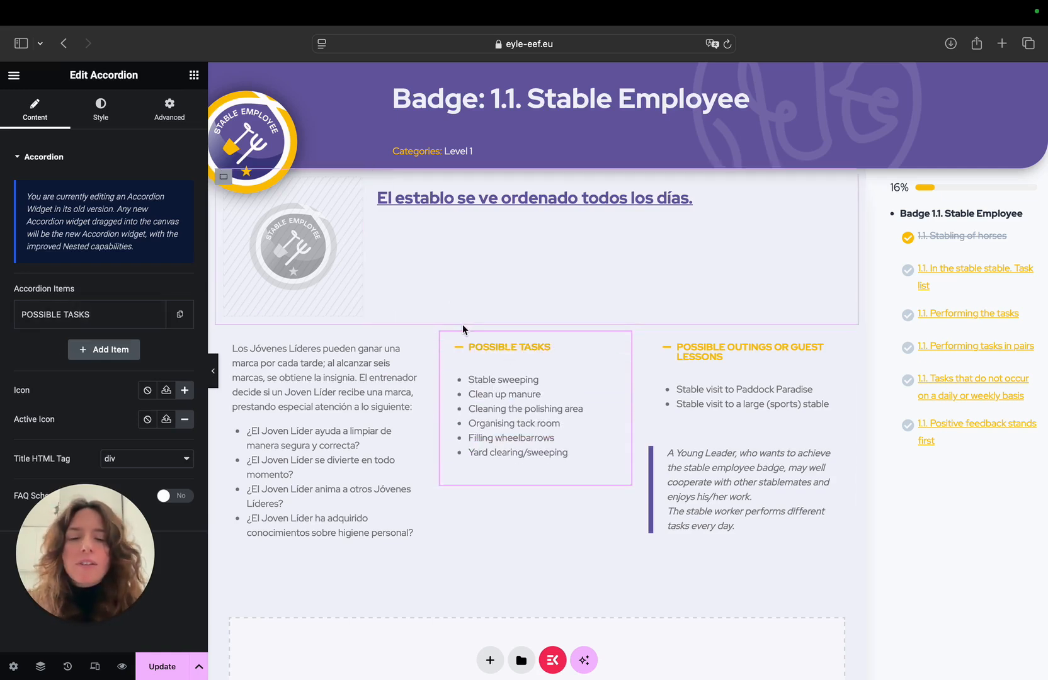
pyautogui.hotkey('ctrl', 'Left')
pyautogui.moveTo(100, 172); pyautogui.dragTo(11, 172)
pyautogui.press('super+c')
pyautogui.hotkey('ctrl', 'Right')
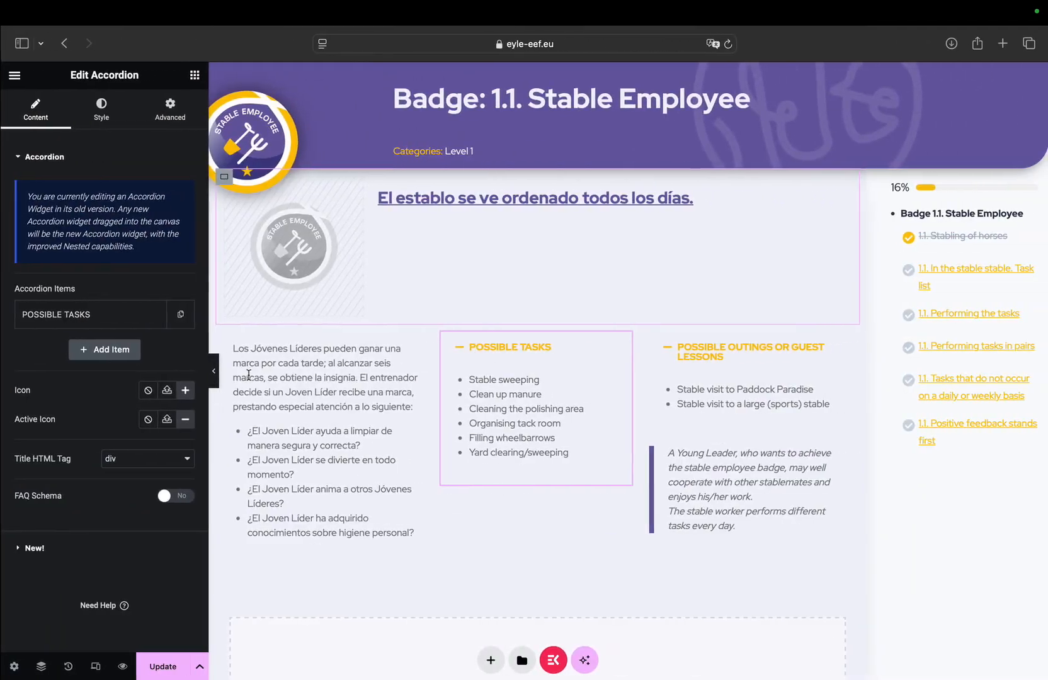
# - Replace the title of the "POSSIBLE TASKS" accordion item with the copied heading "TAREAS POSIBLES"
pyautogui.click(101, 315)
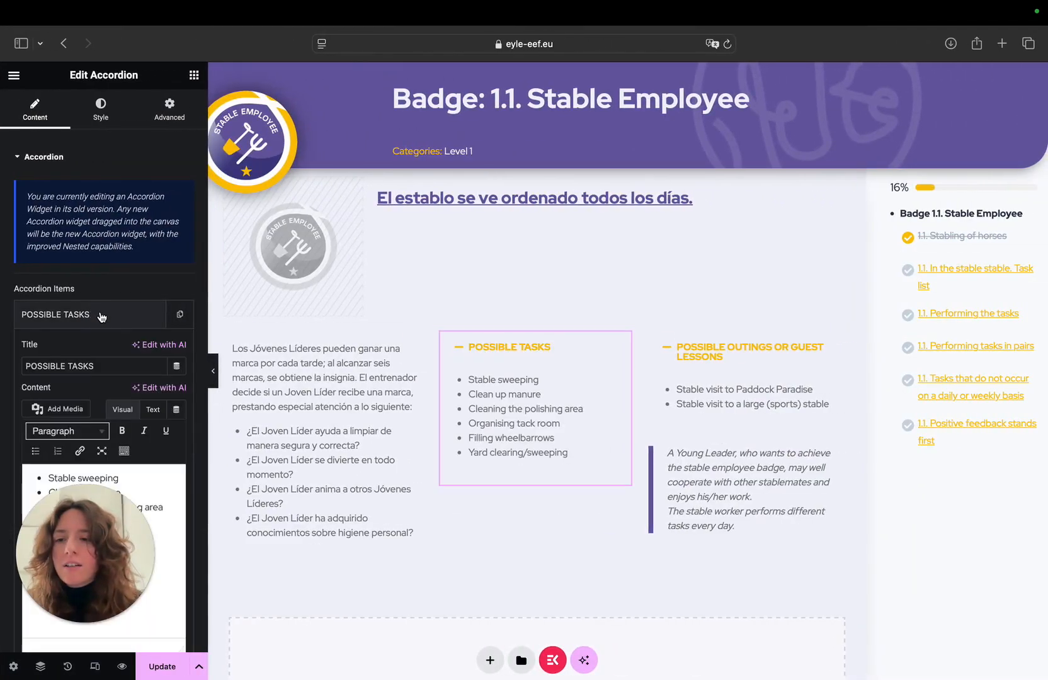
pyautogui.click(94, 315)
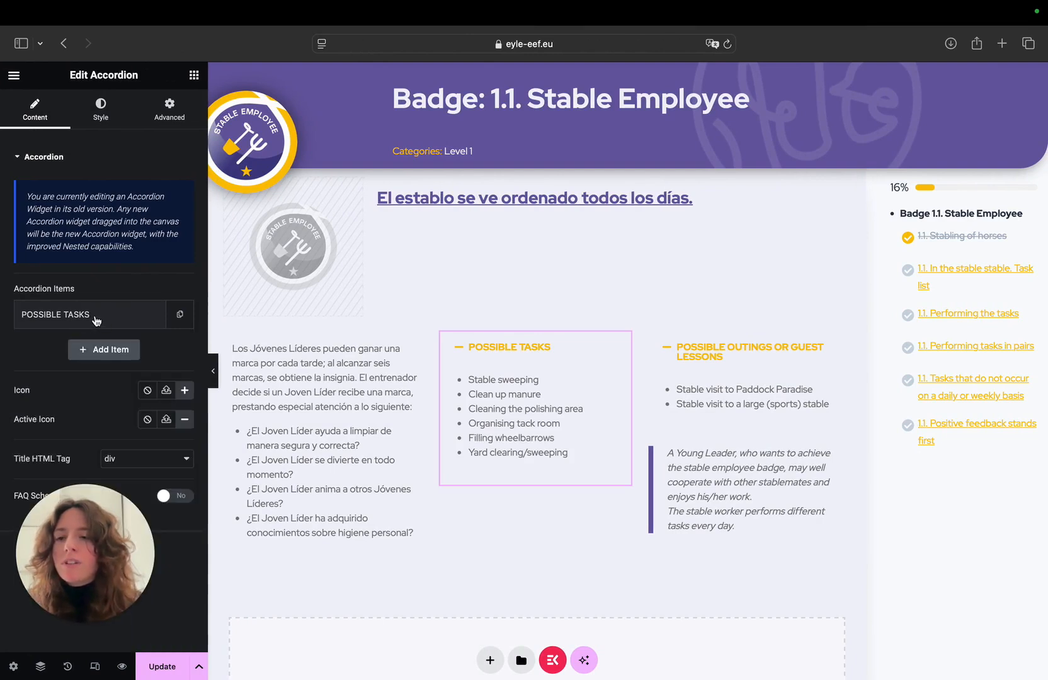
pyautogui.click(96, 321)
pyautogui.doubleClick(107, 367)
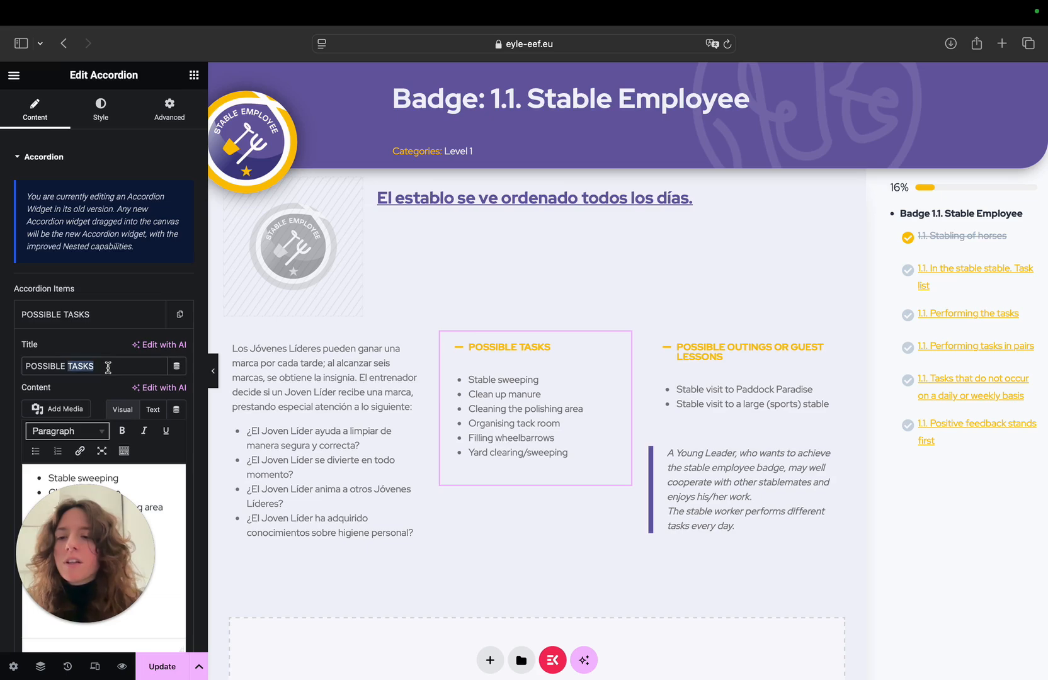
pyautogui.tripleClick(107, 367)
pyautogui.scroll(-3, 108, 367)
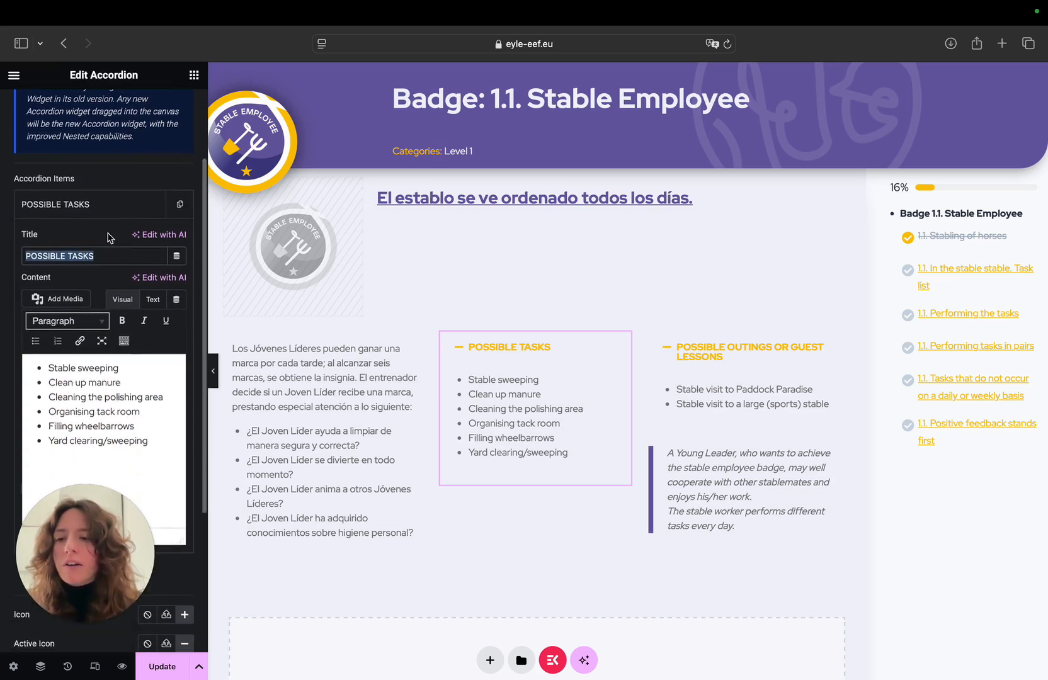
pyautogui.press('super+v')
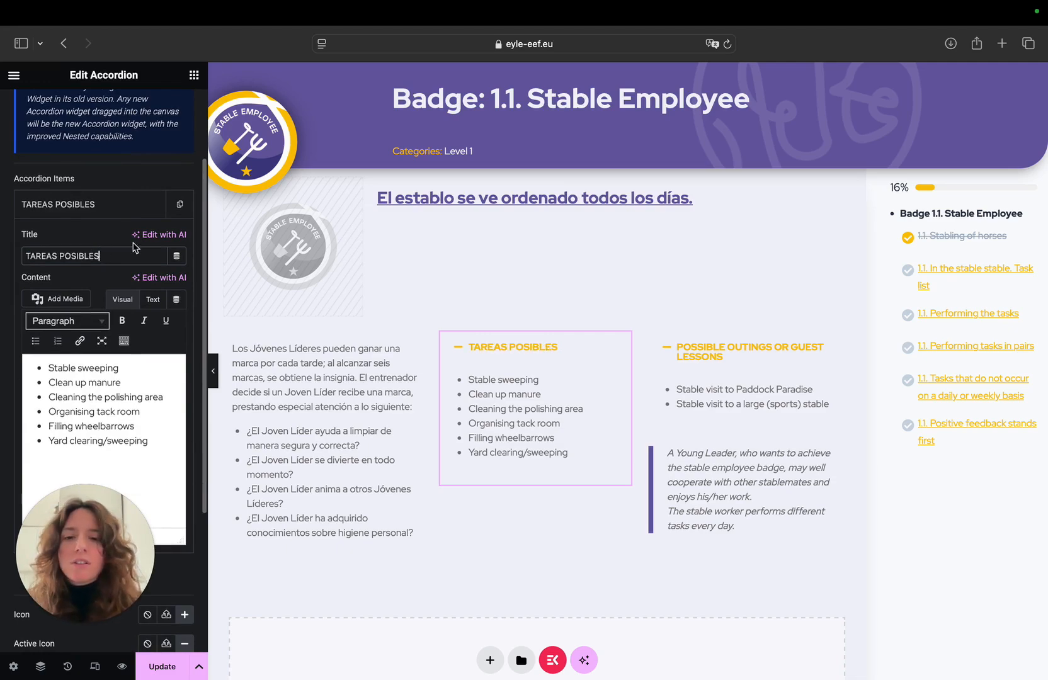
# - Replace the accordion's English task list with the six Spanish tasks from Notes, "Barrido del establo" through "Limpieza/barrido del patio"
pyautogui.press('super+Tab')
pyautogui.moveTo(128, 243); pyautogui.dragTo(14, 186)
pyautogui.press('super+c')
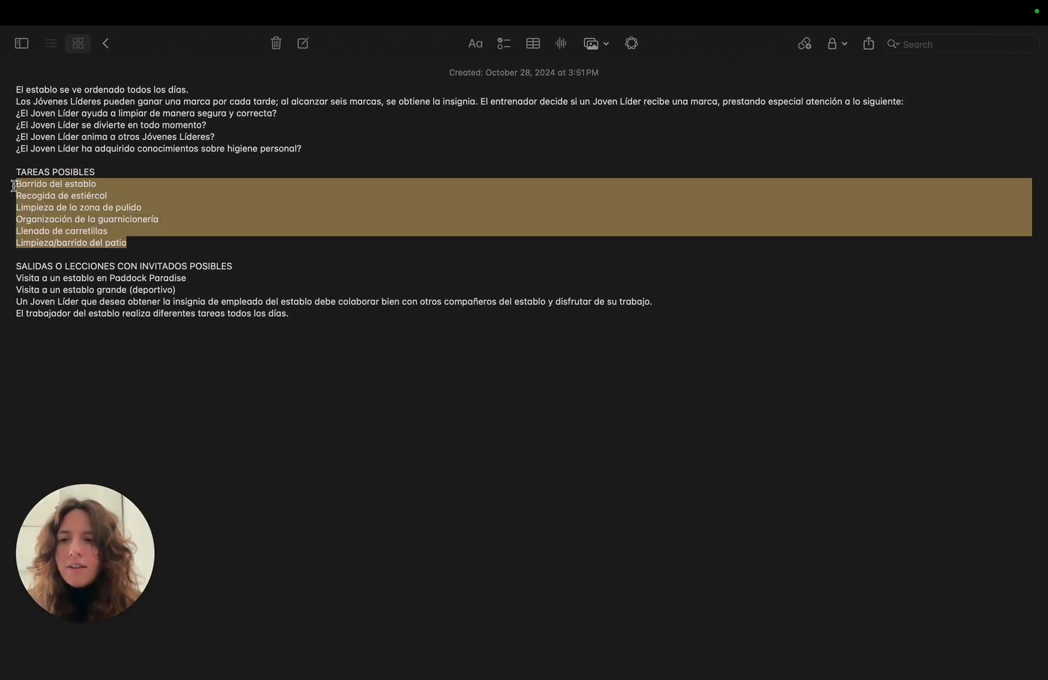
pyautogui.press('super+Tab')
pyautogui.moveTo(159, 442); pyautogui.dragTo(48, 368)
pyautogui.press('super+v')
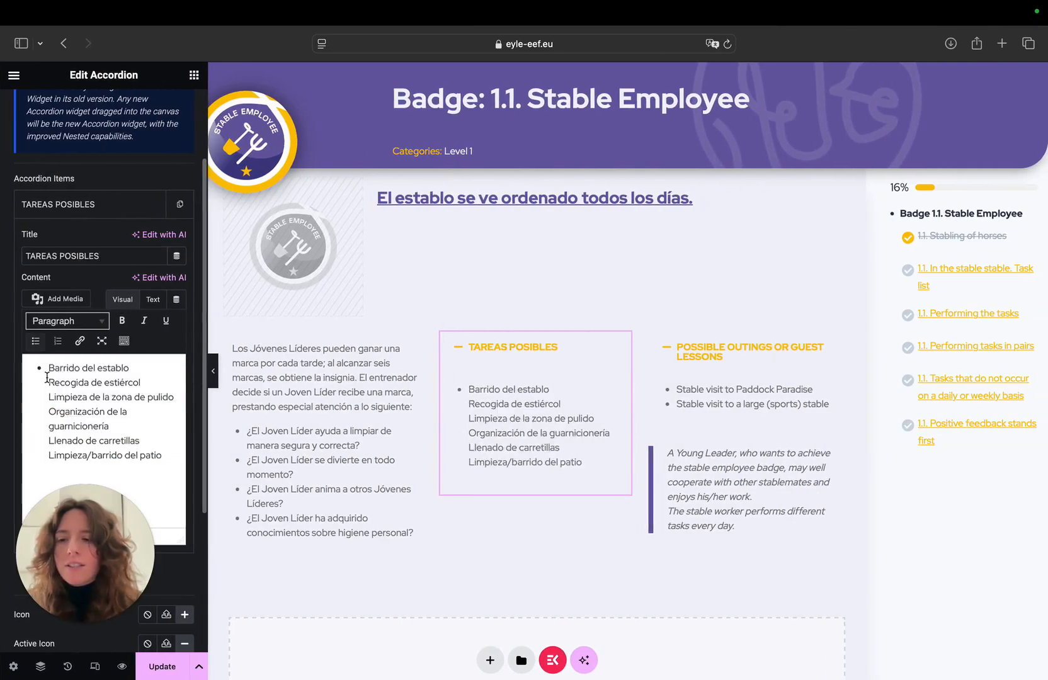
# - Split the pasted Spanish tasks in the accordion content so that each task has its own bullet
pyautogui.click(47, 382)
pyautogui.press('BackSpace')
pyautogui.press('Return')
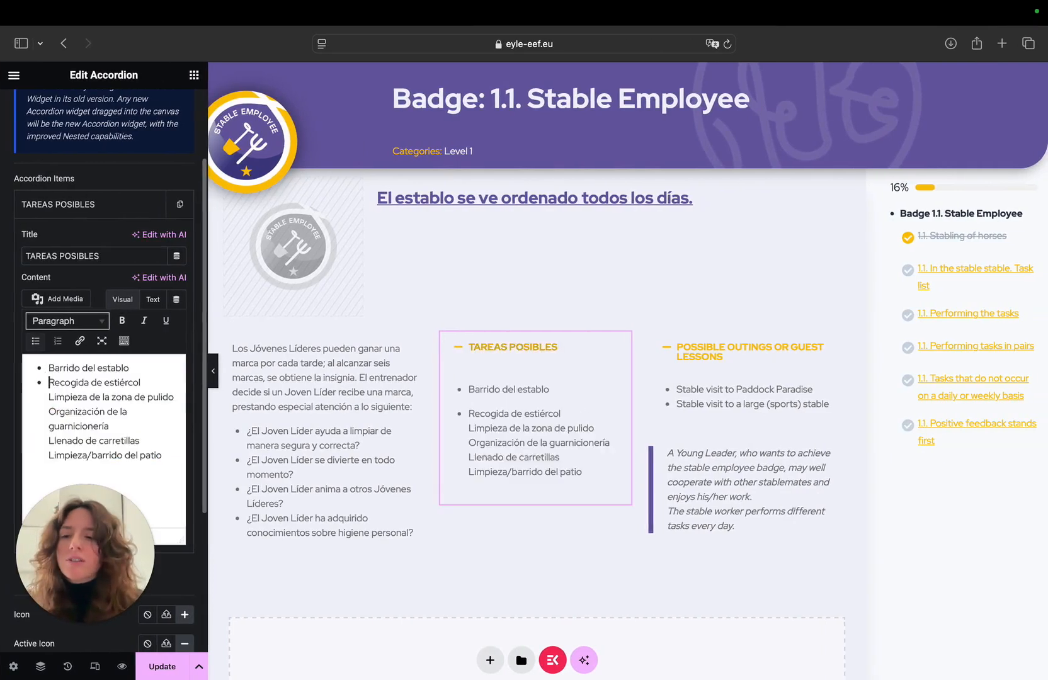
pyautogui.click(48, 397)
pyautogui.press('BackSpace')
pyautogui.press('Return')
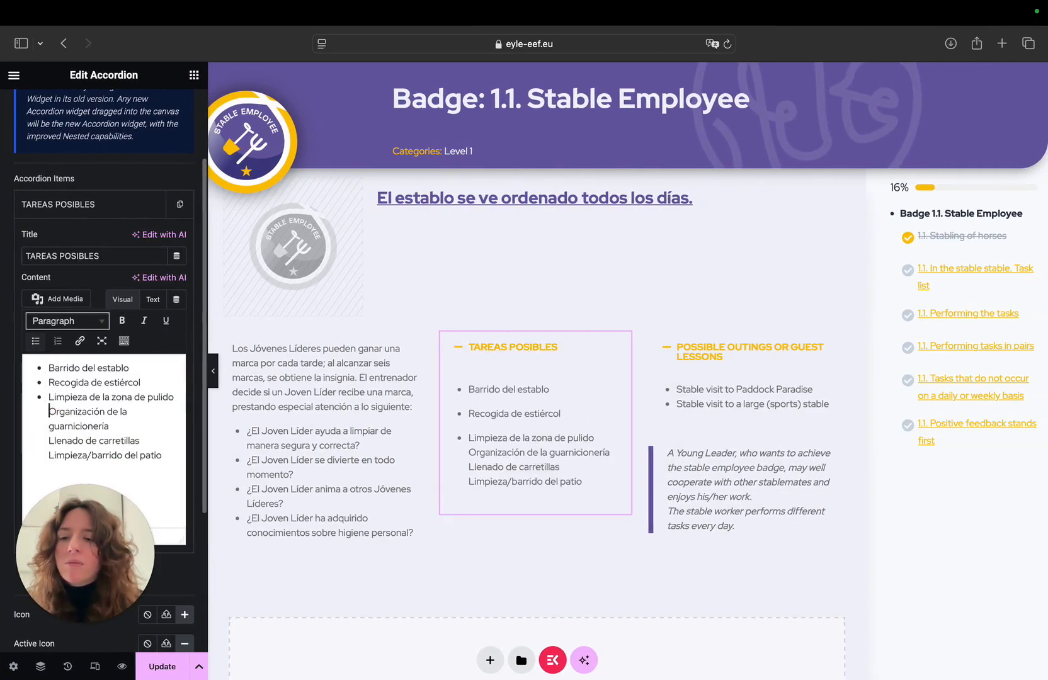
pyautogui.click(48, 411)
pyautogui.press('BackSpace')
pyautogui.press('Return')
pyautogui.click(49, 440)
pyautogui.press('BackSpace')
pyautogui.press('Return')
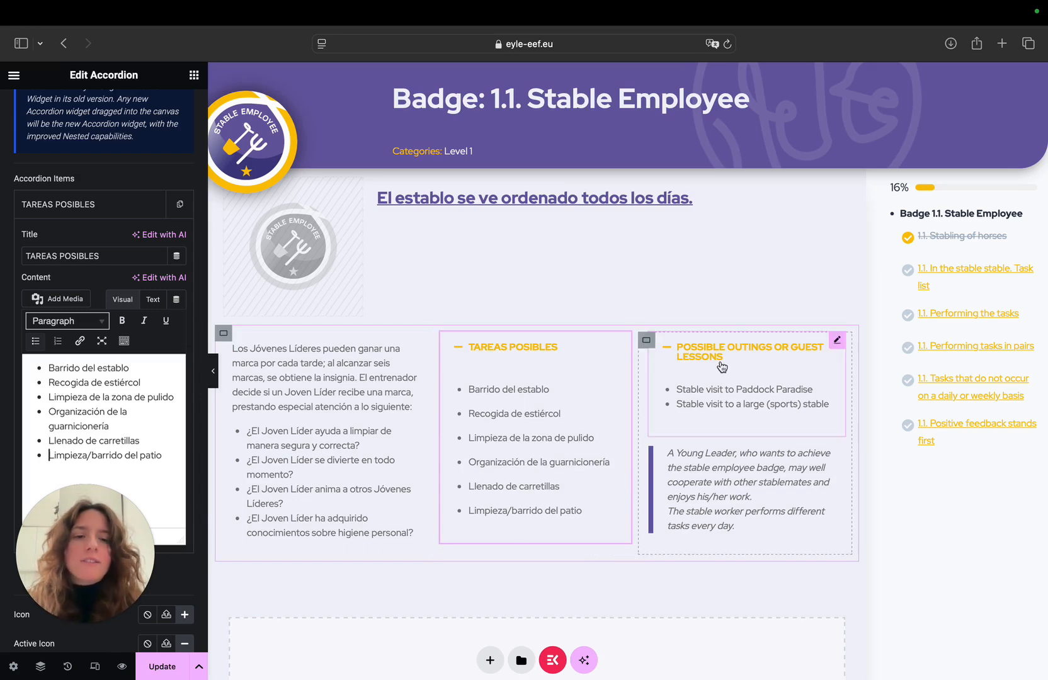
# - Copy the heading "SALIDAS O LECCIONES CON INVITADOS POSIBLES" from Notes and return to the page editor
pyautogui.press('super+Tab')
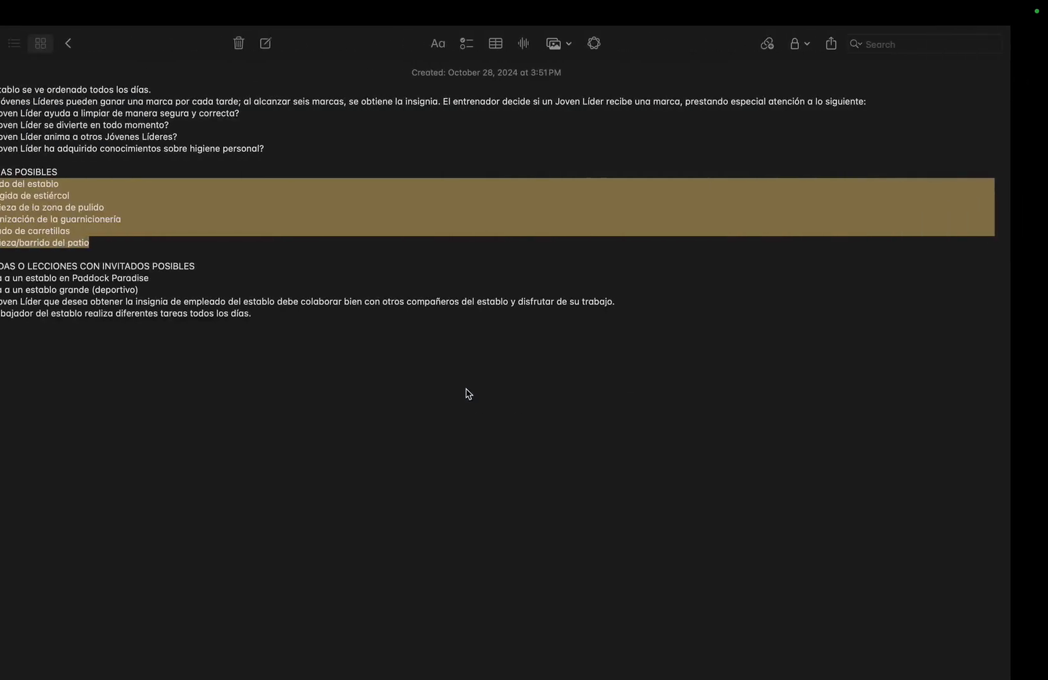
pyautogui.moveTo(255, 267); pyautogui.dragTo(14, 254)
pyautogui.click(270, 269)
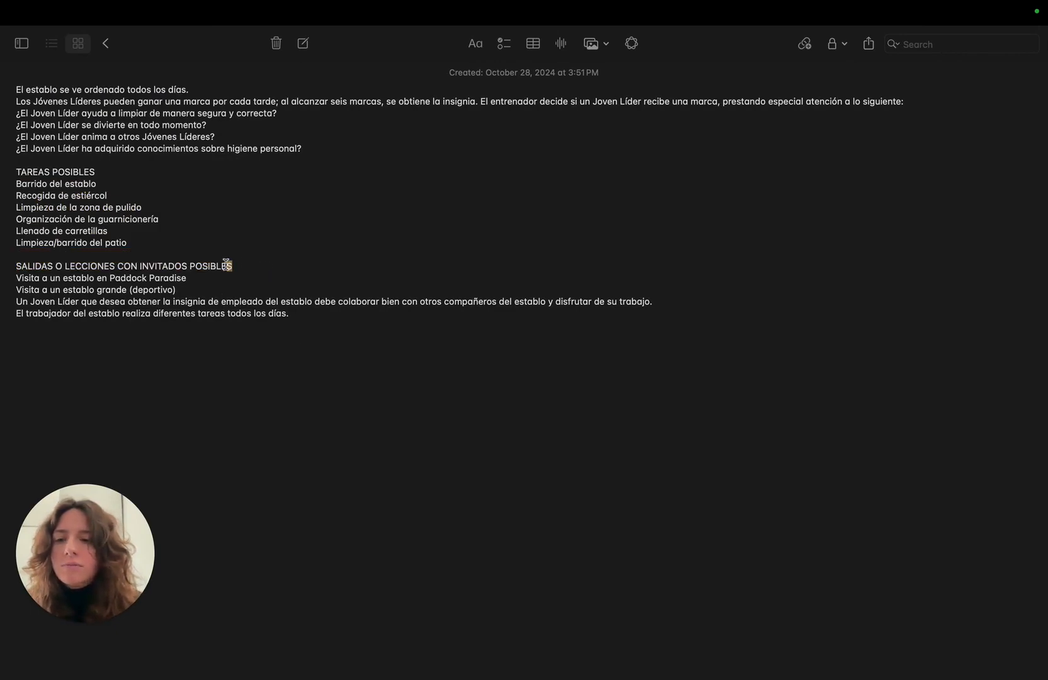
pyautogui.moveTo(238, 265); pyautogui.dragTo(14, 262)
pyautogui.hotkey('ctrl', 'c')
pyautogui.hotkey('ctrl', 'Right')
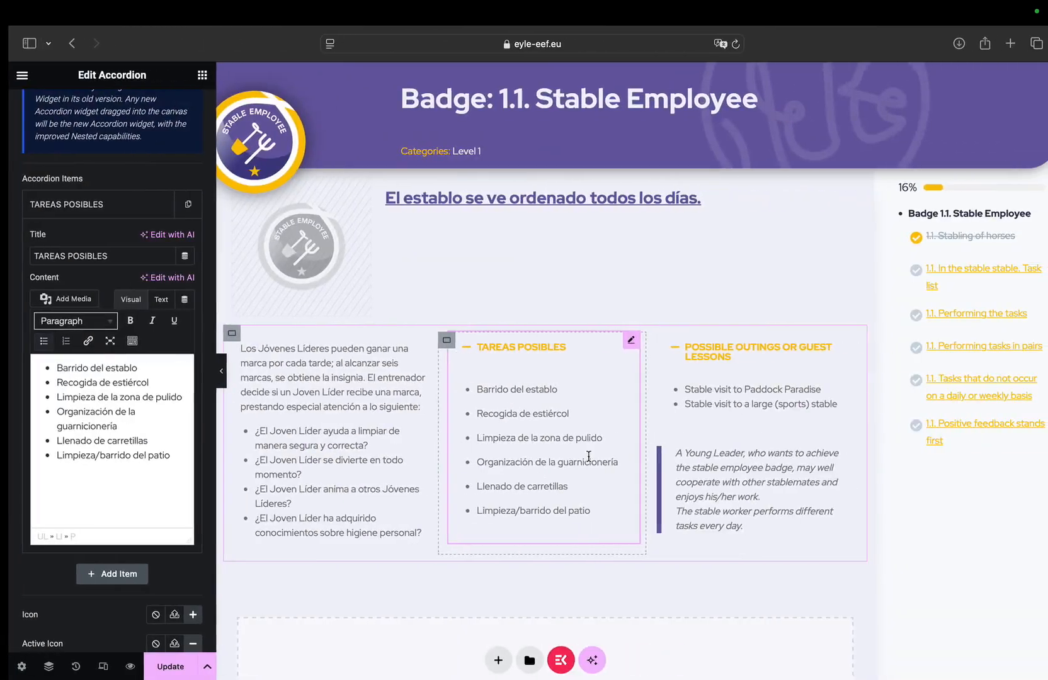
# - Replace the title of the "POSSIBLE OUTINGS OR GUEST LESSONS" accordion item with "SALIDAS O LECCIONES CON INVITADOS POSIBLES"
pyautogui.click(708, 358)
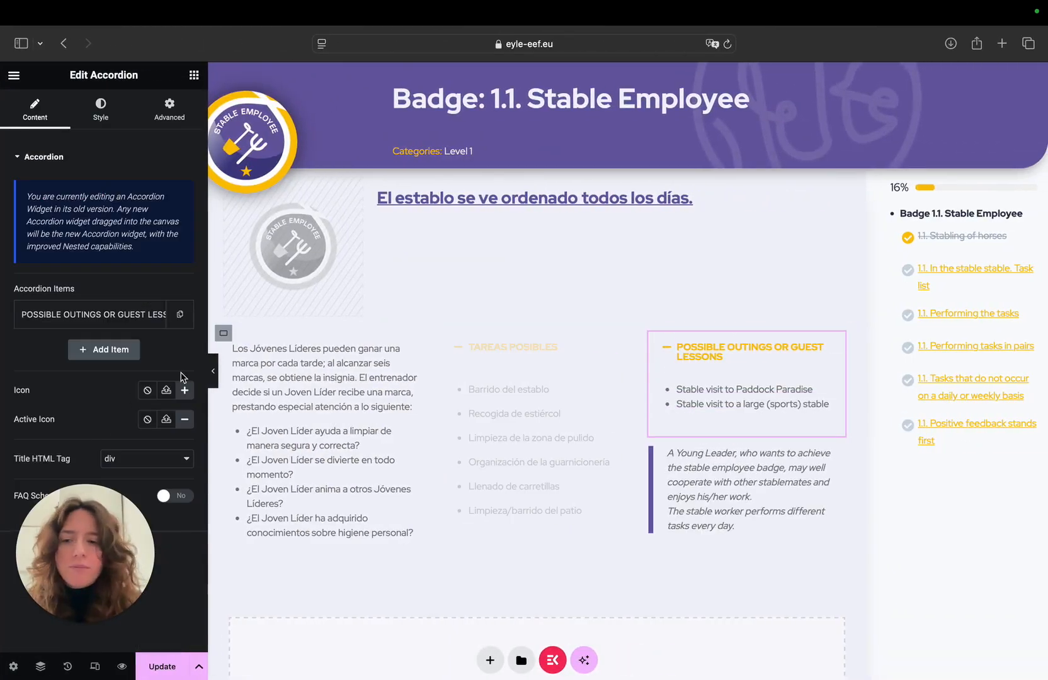
pyautogui.click(124, 319)
pyautogui.doubleClick(86, 366)
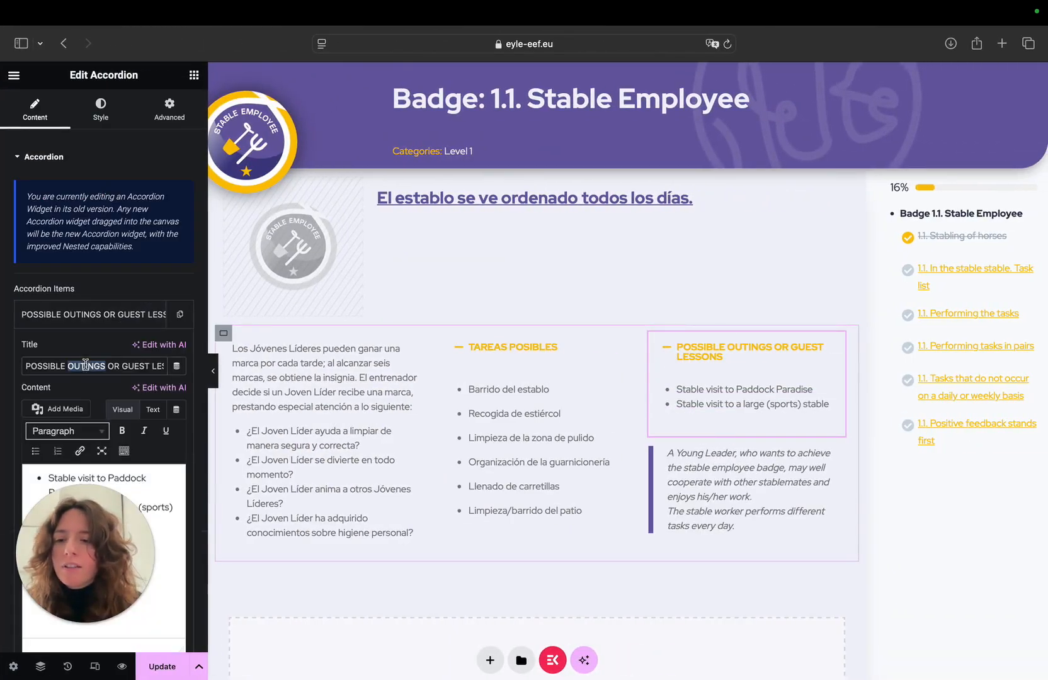
pyautogui.hotkey('ctrl', 'a')
pyautogui.hotkey('ctrl', 'v')
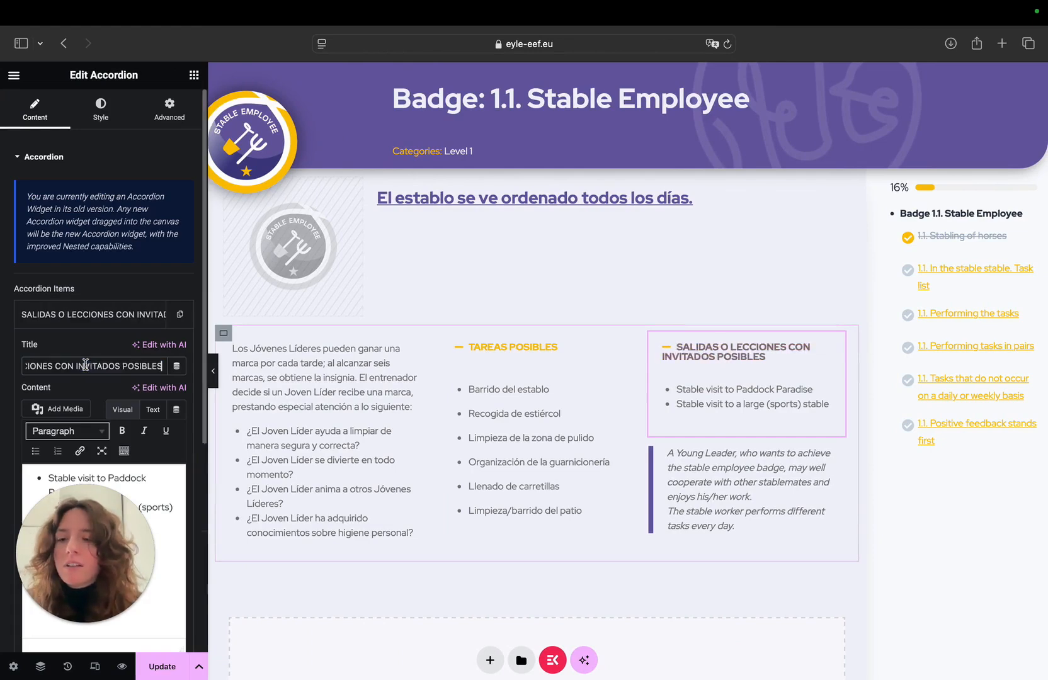
# - Copy the two Spanish lines starting "Visita a un establo" from Notes and return to the page editor
pyautogui.hotkey('ctrl', 'Left')
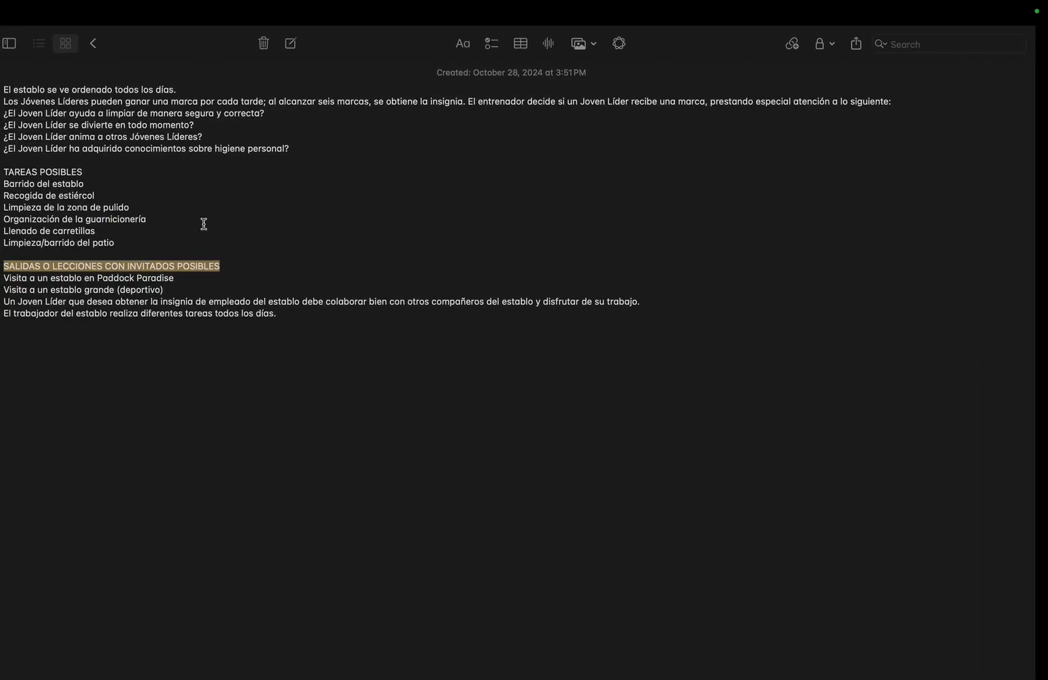
pyautogui.moveTo(183, 289); pyautogui.dragTo(16, 279)
pyautogui.press('super+c')
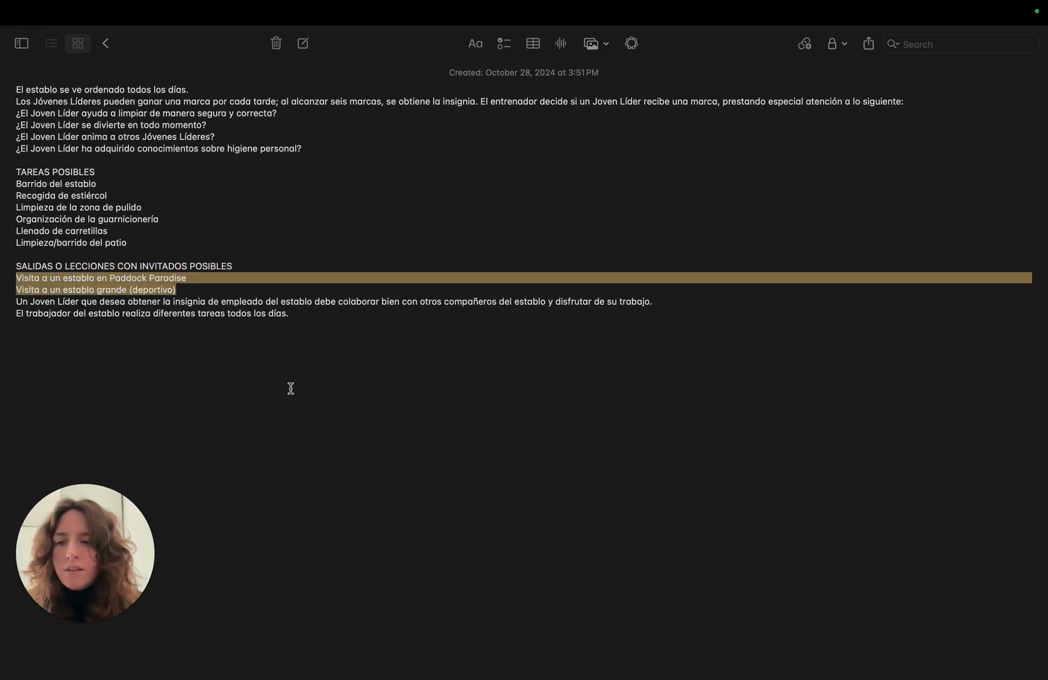
pyautogui.hotkey('ctrl', 'Right')
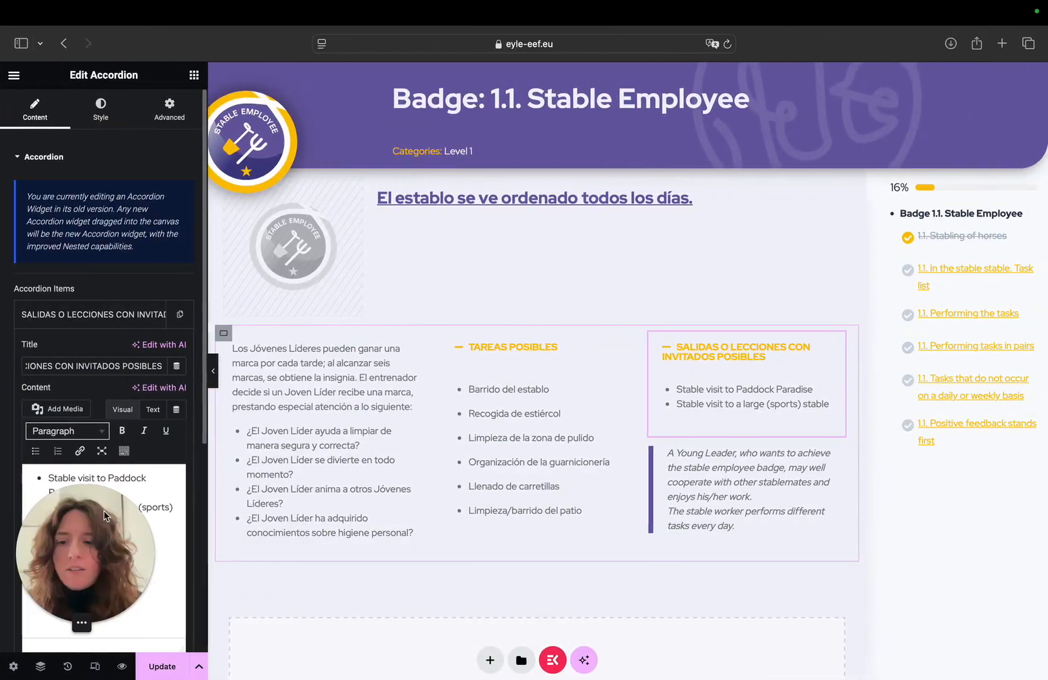
# - Replace the English stable visits in the outings accordion with the two copied Spanish lines, each on its own bullet
pyautogui.moveTo(111, 549); pyautogui.dragTo(121, 227)
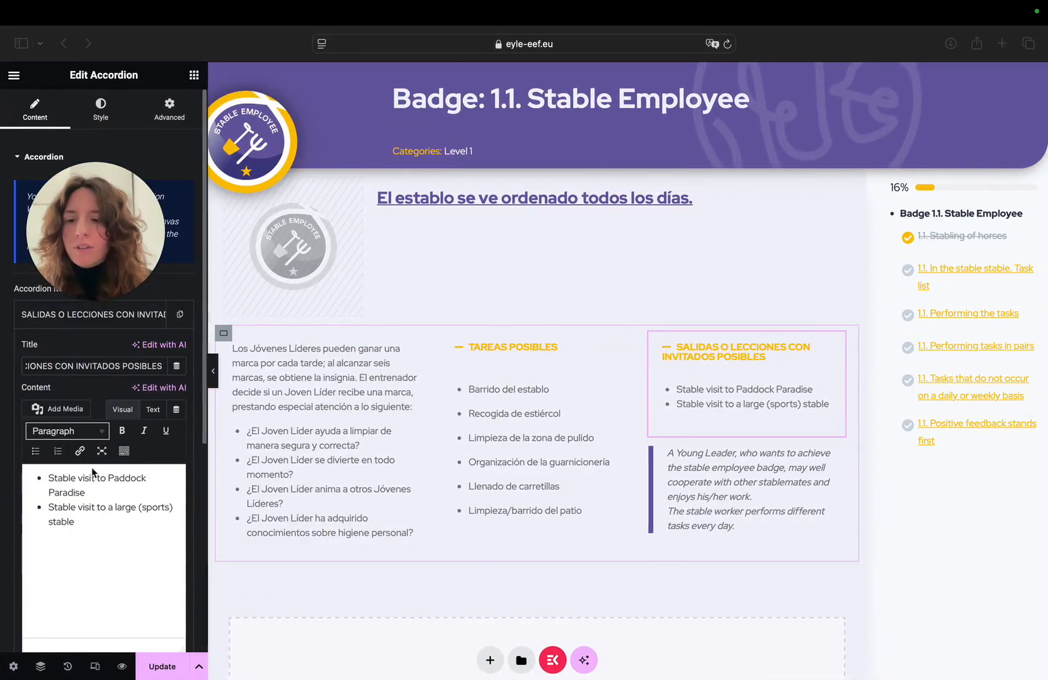
pyautogui.tripleClick(51, 490)
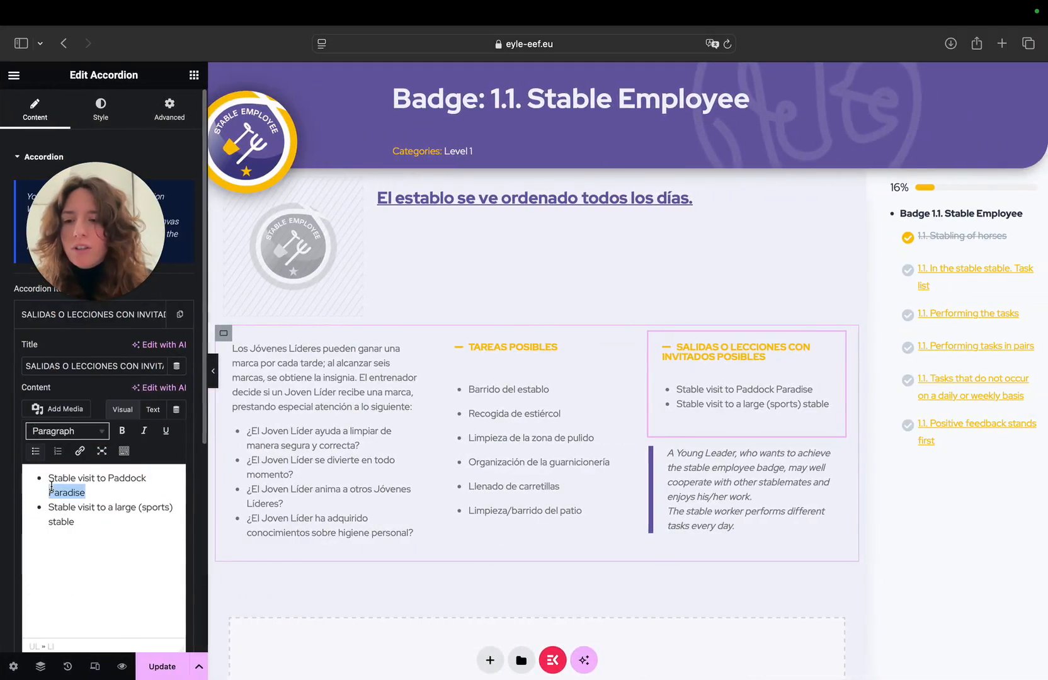
pyautogui.press('super+a')
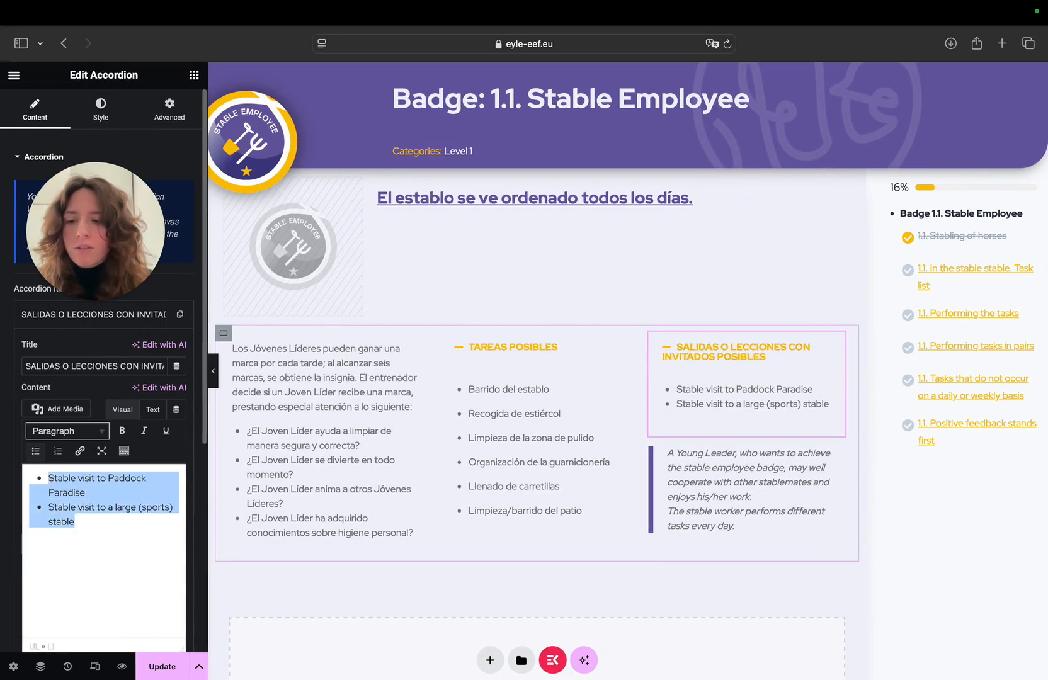
pyautogui.press('super+v')
pyautogui.click(46, 506)
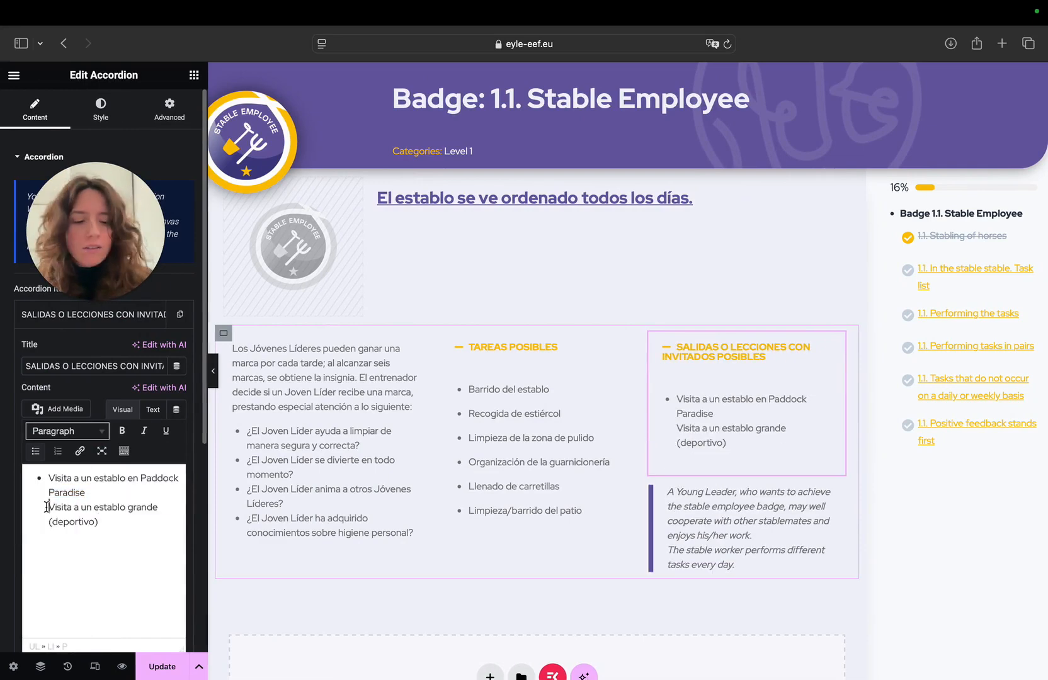
pyautogui.press('Return')
# - Select the blockquote under the outings accordion and copy the last two Spanish sentences from Notes, starting "Un Joven Líder que desea"
pyautogui.scroll(-3, 724, 541)
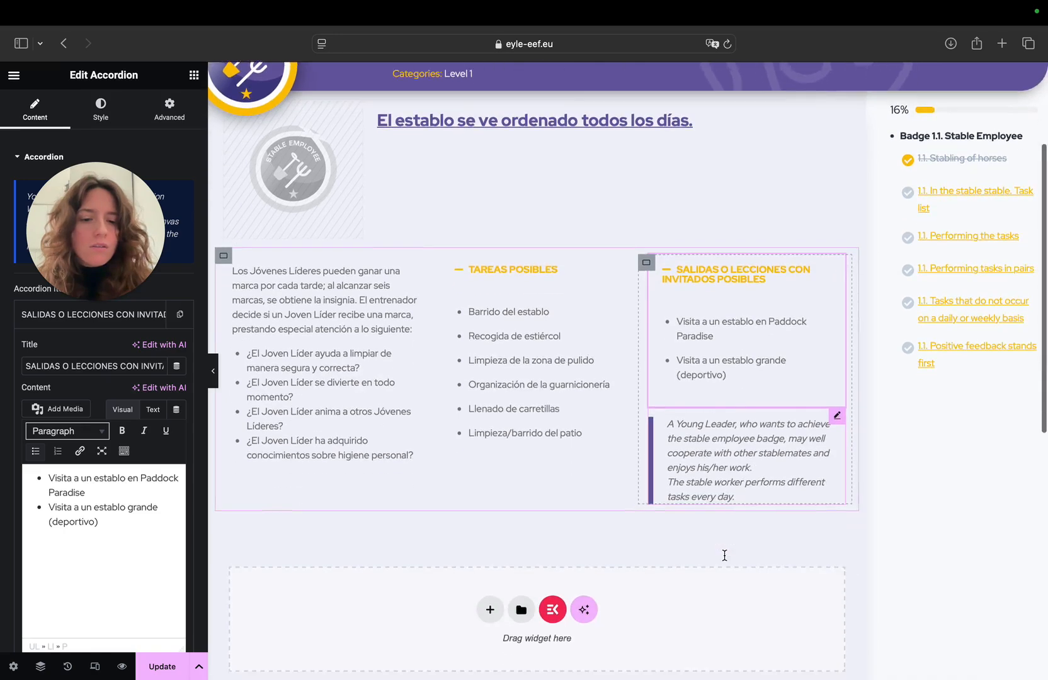
pyautogui.click(723, 459)
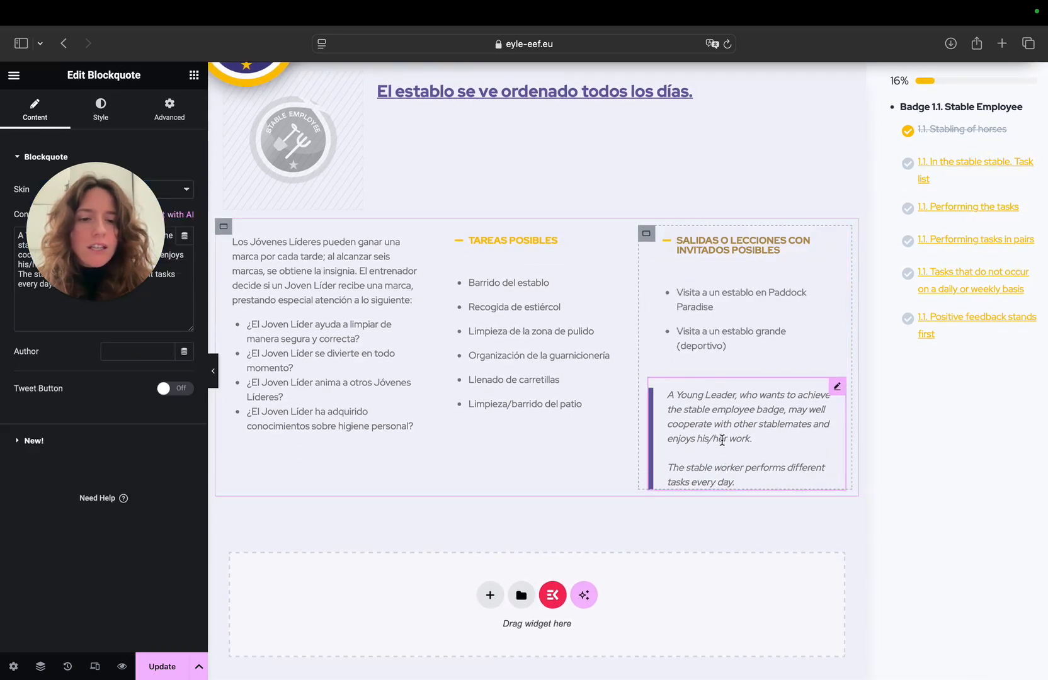
pyautogui.hotkey('ctrl', 'Left')
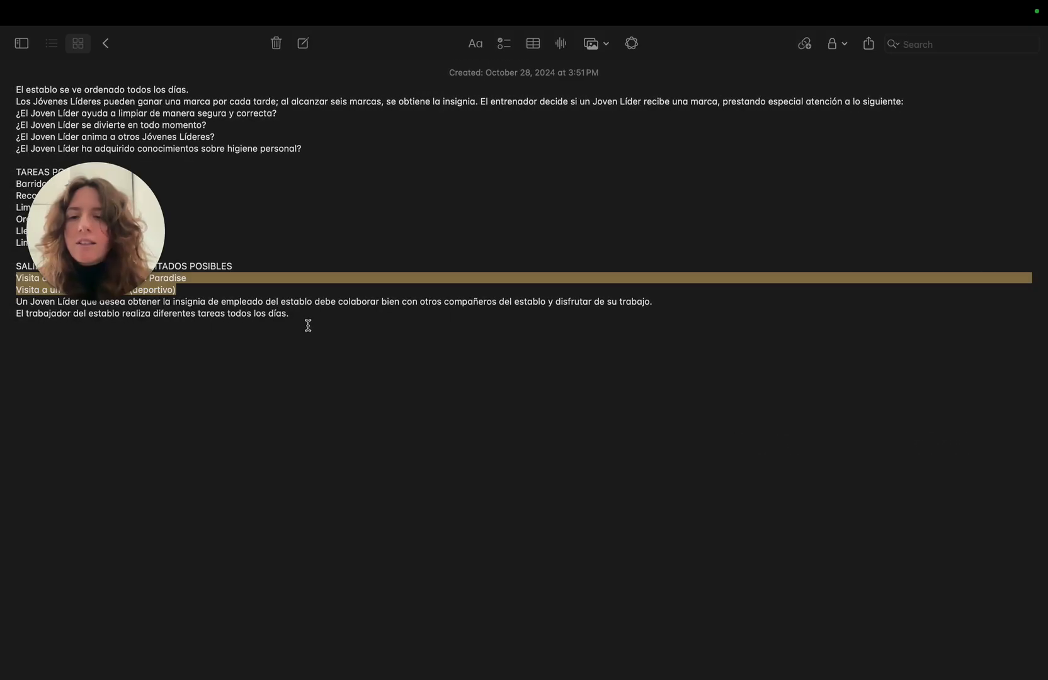
pyautogui.moveTo(306, 315); pyautogui.dragTo(14, 304)
pyautogui.press('super+c')
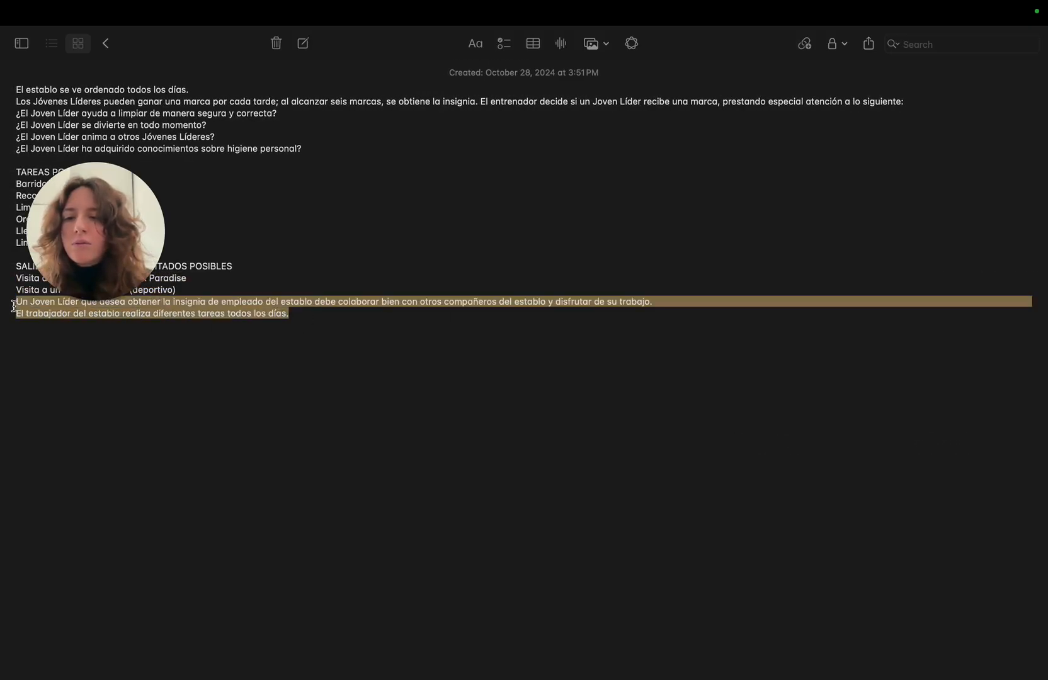
pyautogui.hotkey('ctrl', 'Right')
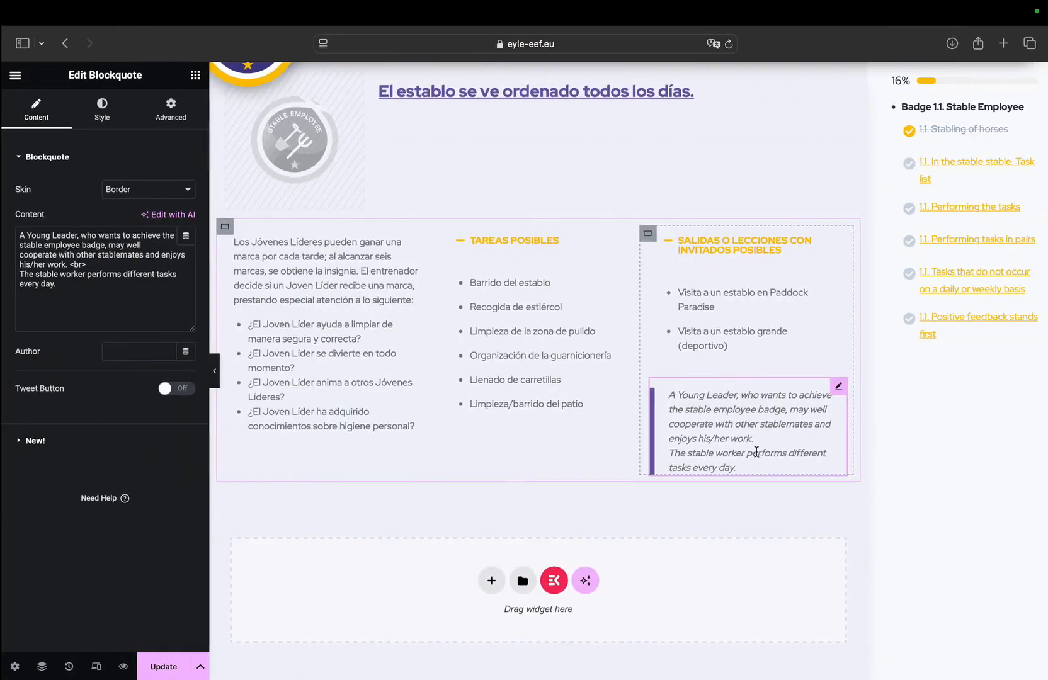
# - Insert the copied Spanish sentences starting "Un Joven Líder que desea" into the blockquote content in place of the first English sentence
pyautogui.click(70, 287)
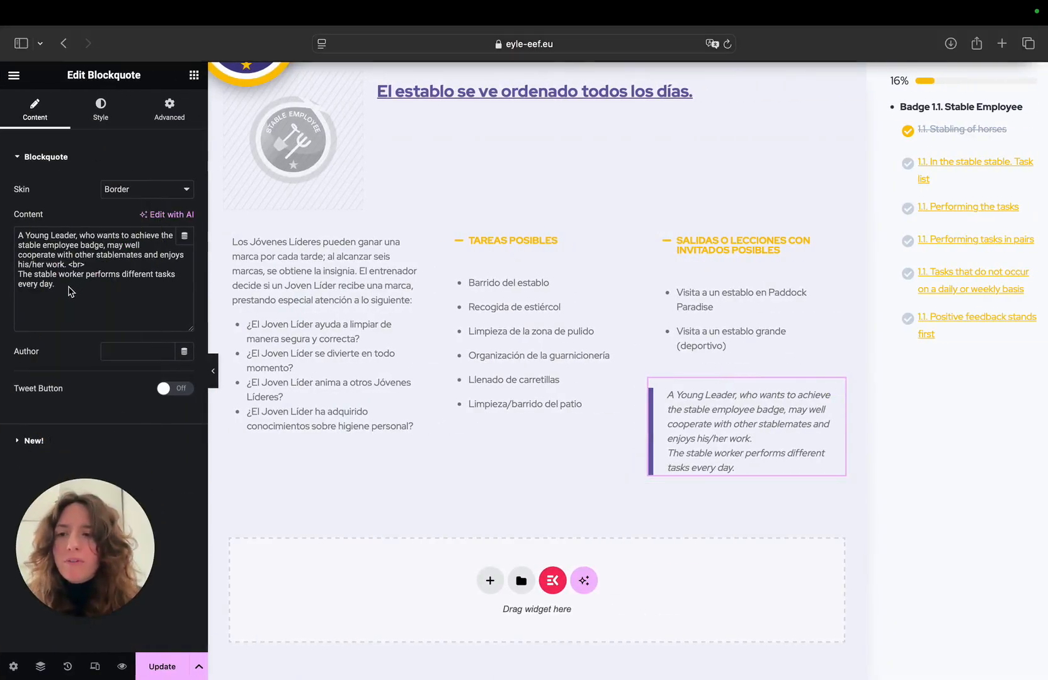
pyautogui.write('Un Joven Líder que desea obtener la insignia de empleado del establo debe colaborar bien con otros compañeros del establo y disfrutar de su trabajo.El trabajador del establo realiza diferentes tareas todos los días.')
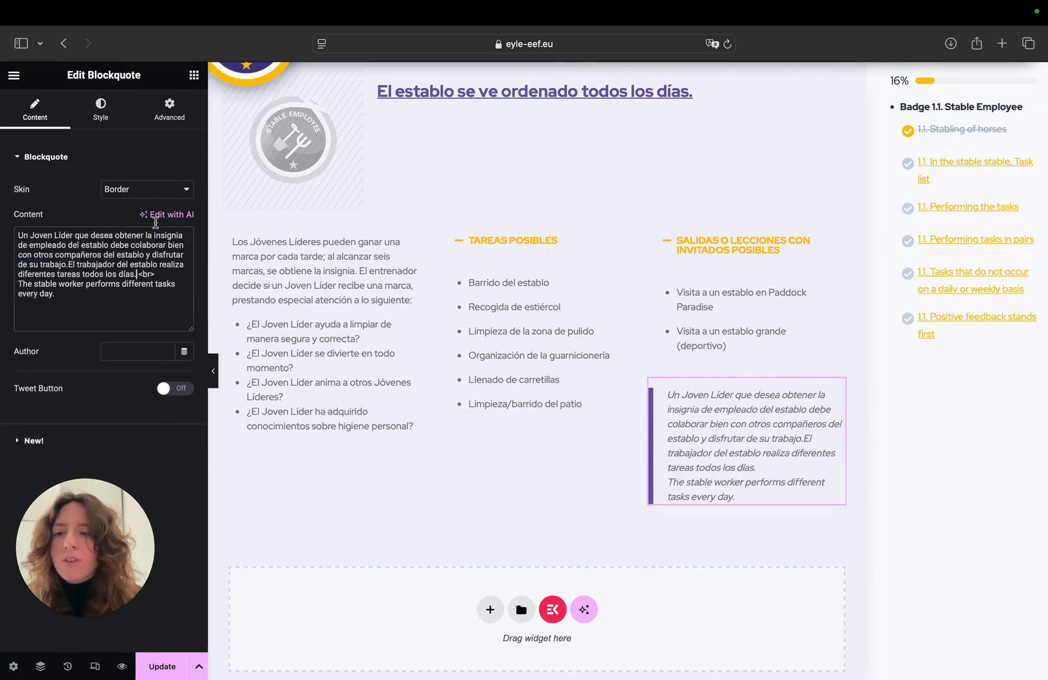
pyautogui.doubleClick(730, 442)
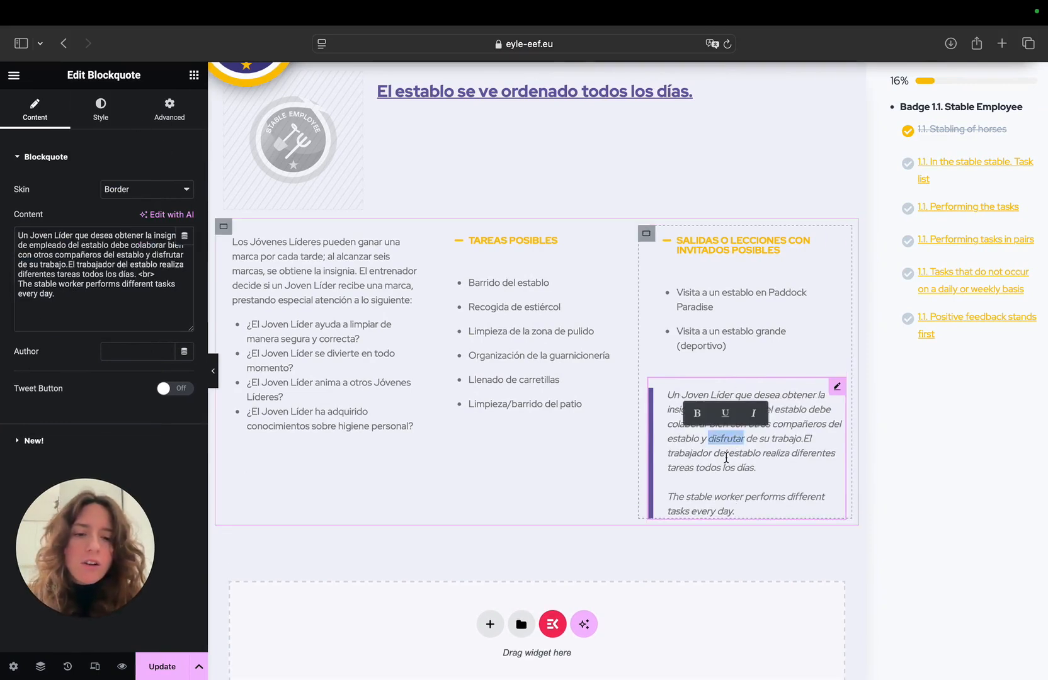
pyautogui.doubleClick(727, 464)
pyautogui.tripleClick(728, 461)
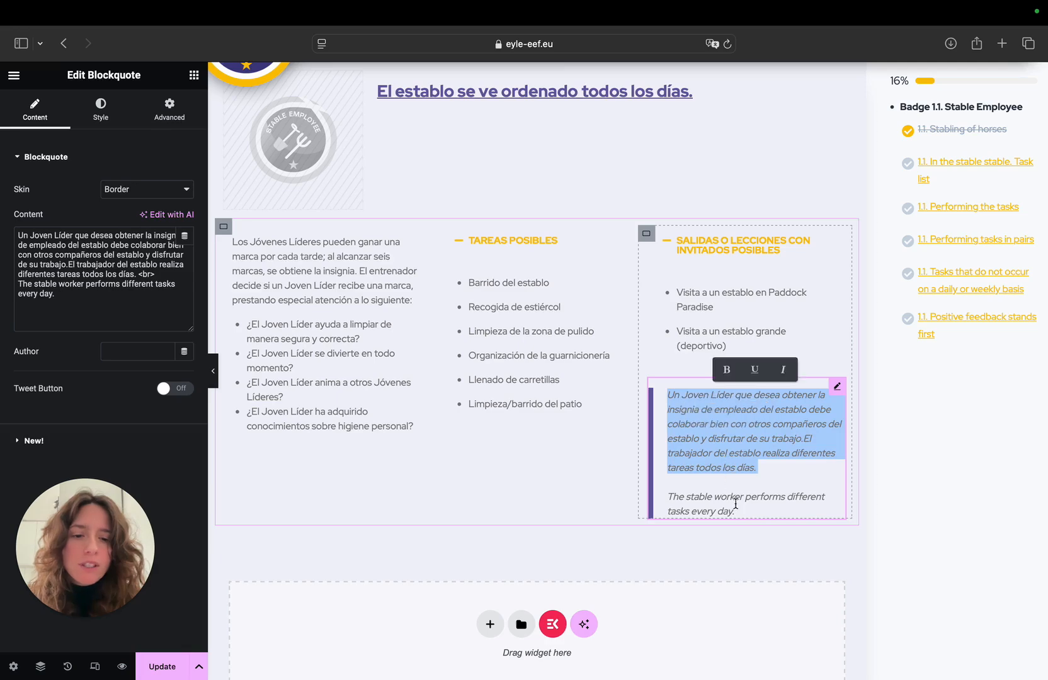
pyautogui.click(755, 487)
pyautogui.press('super+v')
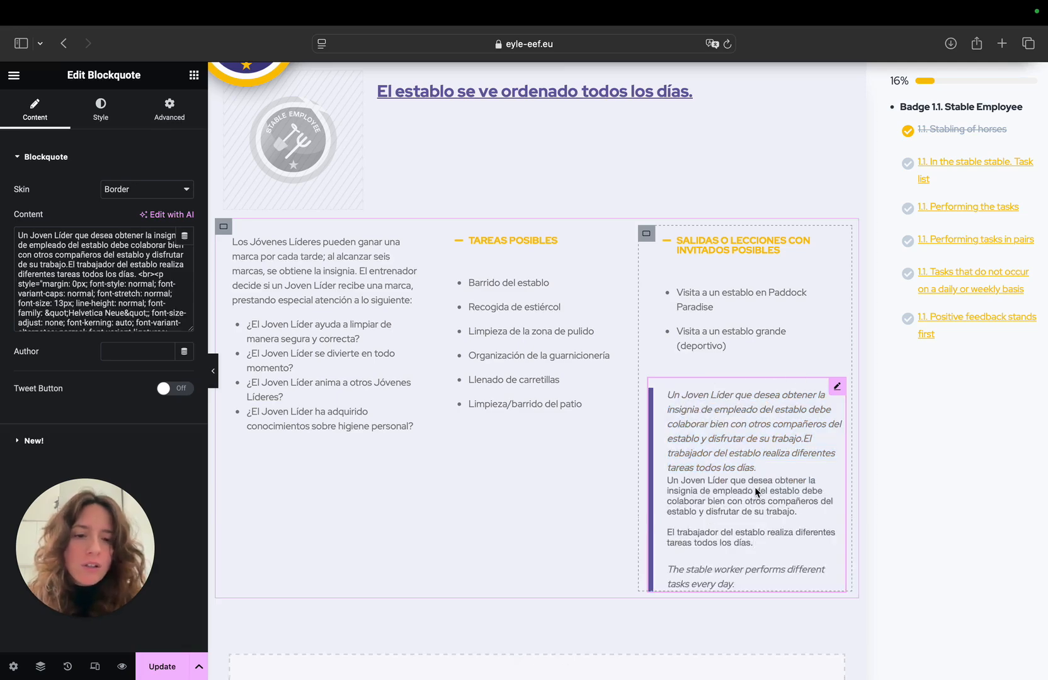
pyautogui.scroll(-1, 743, 472)
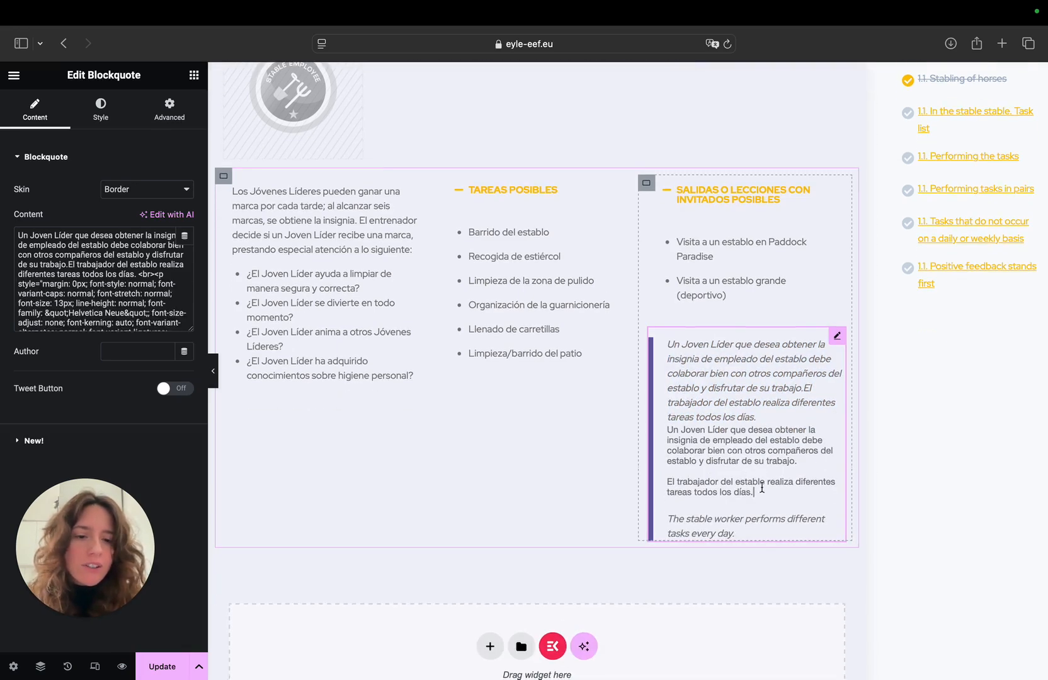
pyautogui.press('super+z')
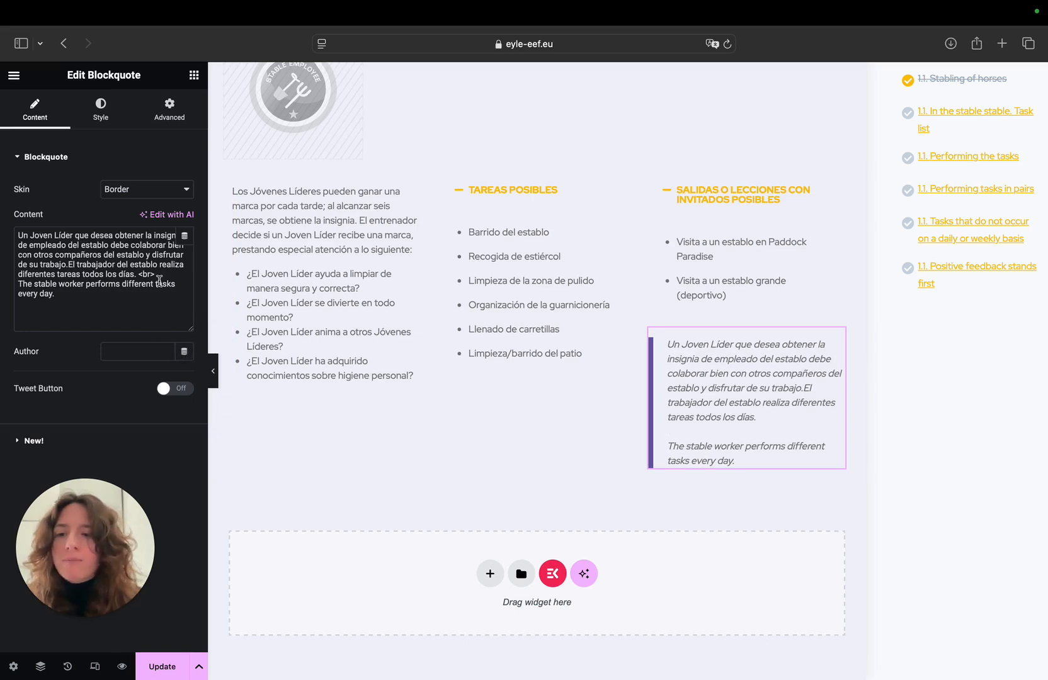
# - Move the <br> between the two Spanish blockquote sentences and delete the English sentence "The stable worker performs different tasks every day."
pyautogui.moveTo(156, 275); pyautogui.dragTo(135, 276)
pyautogui.press('super+c')
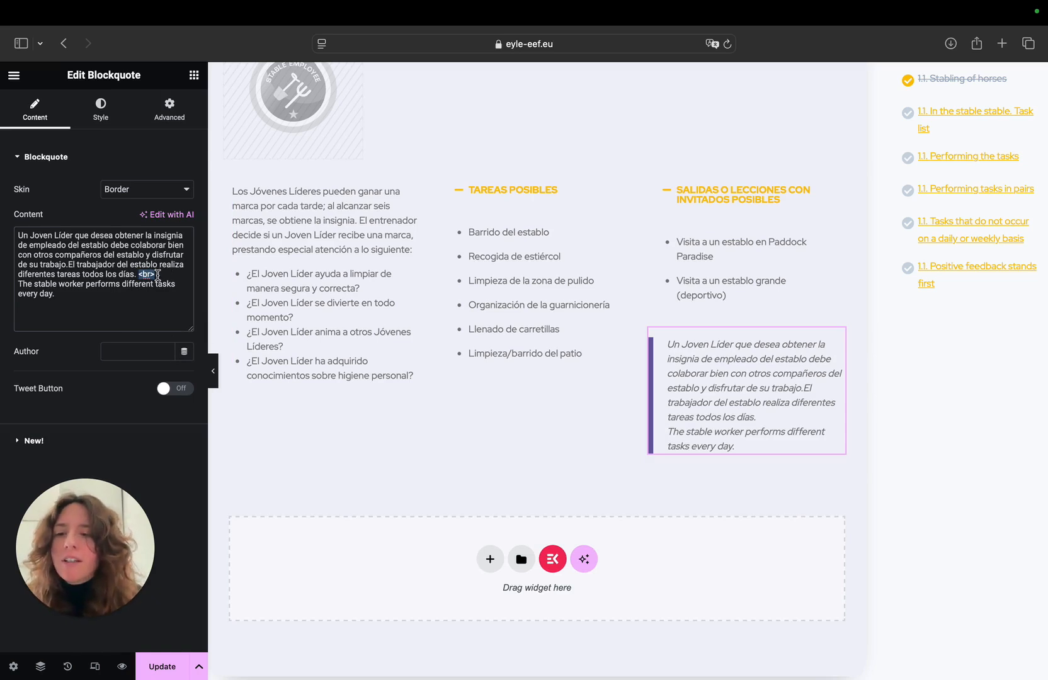
pyautogui.press('BackSpace')
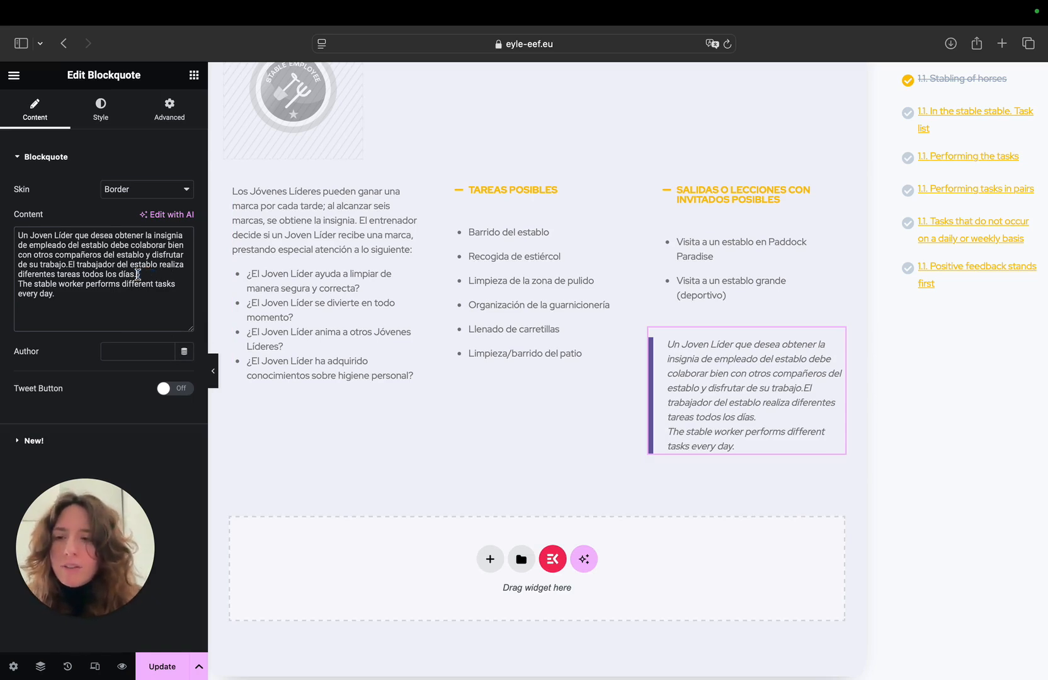
pyautogui.press('super+v')
pyautogui.moveTo(81, 294); pyautogui.dragTo(17, 285)
pyautogui.press('BackSpace')
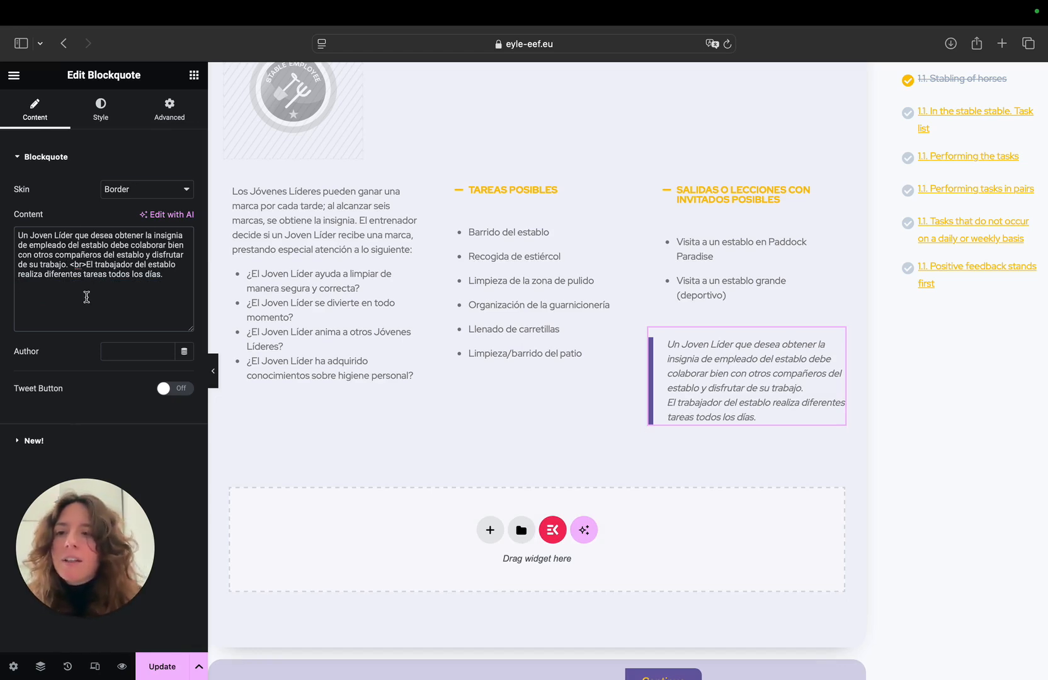
# - Review the translated badge page from the header to the footer, checking the heading, intro text, both lists and the blockquote
pyautogui.scroll(3, 534, 393)
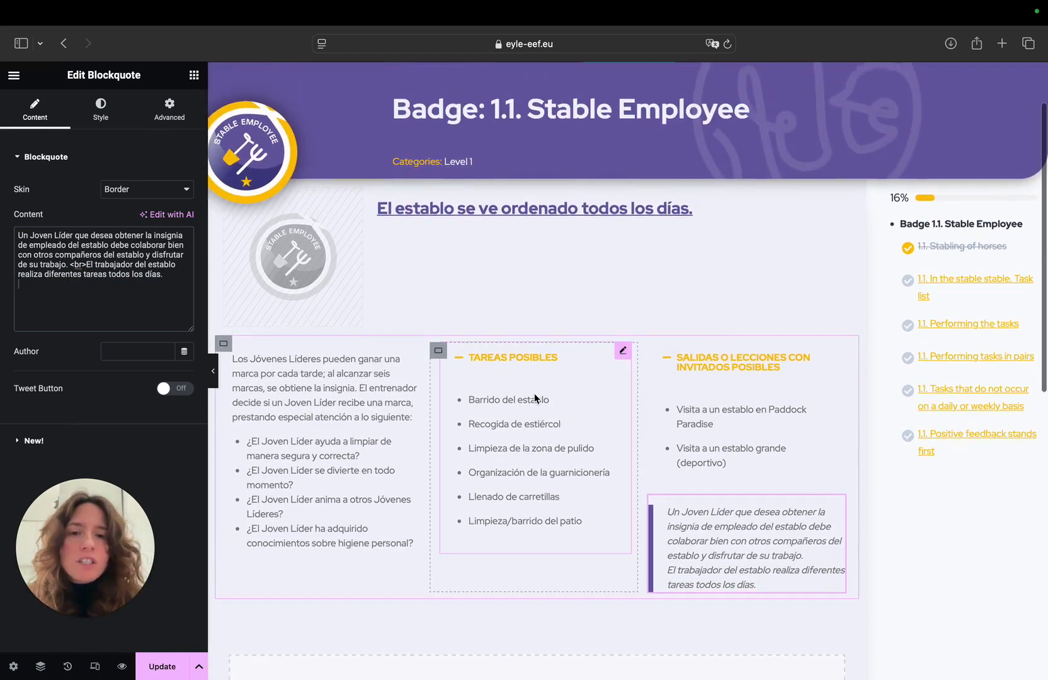
pyautogui.scroll(-4, 534, 392)
pyautogui.scroll(-1, 534, 397)
pyautogui.scroll(3, 535, 401)
pyautogui.scroll(-5, 535, 402)
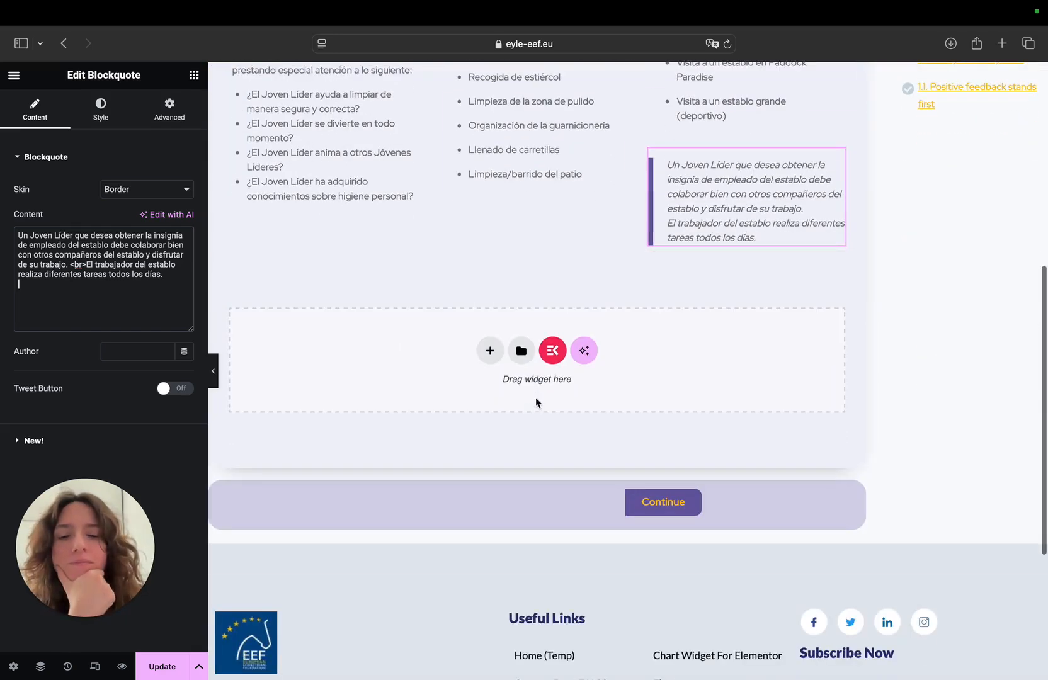
pyautogui.scroll(10, 535, 454)
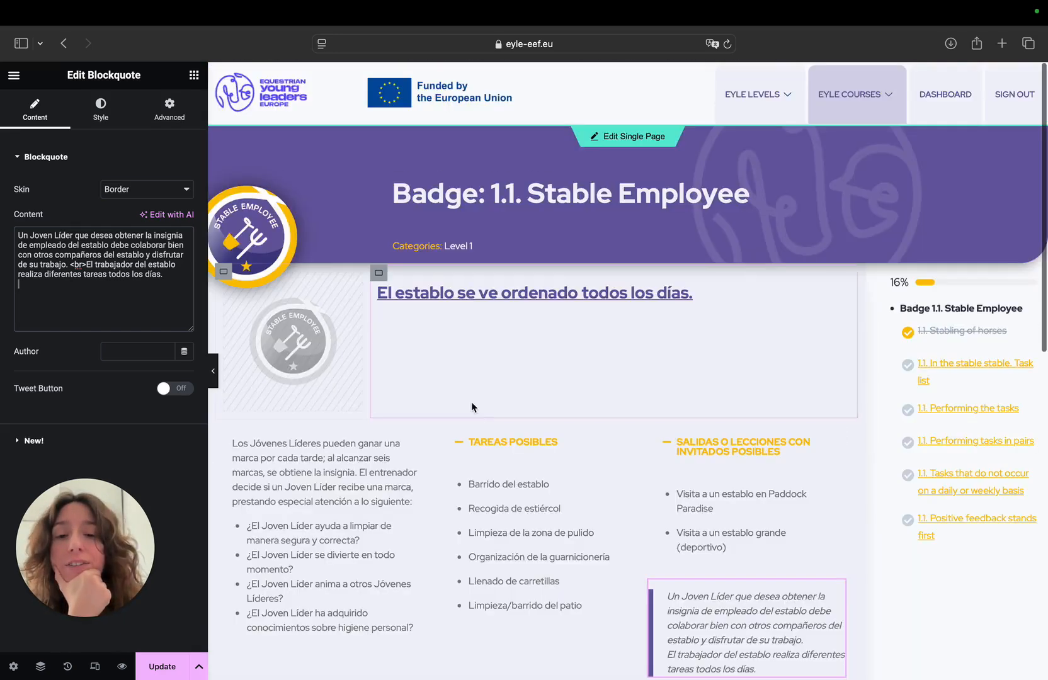
pyautogui.scroll(-1, 478, 390)
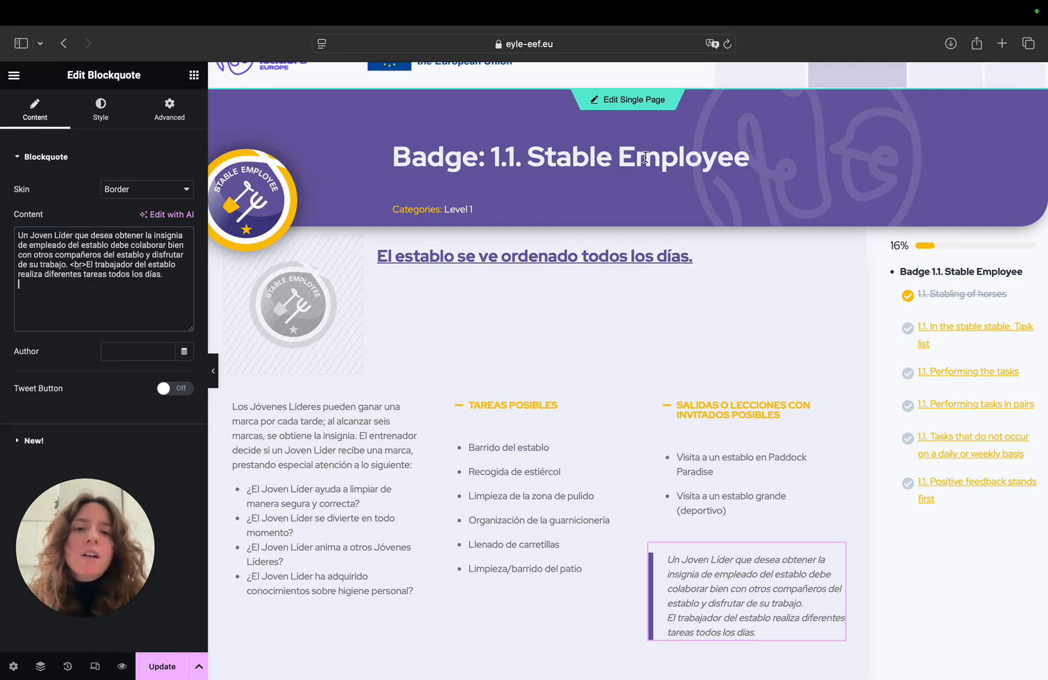
pyautogui.scroll(1, 644, 156)
# - Update the badge page to save the Spanish translation and bring up the editor's options for viewing the page or exiting
pyautogui.click(163, 667)
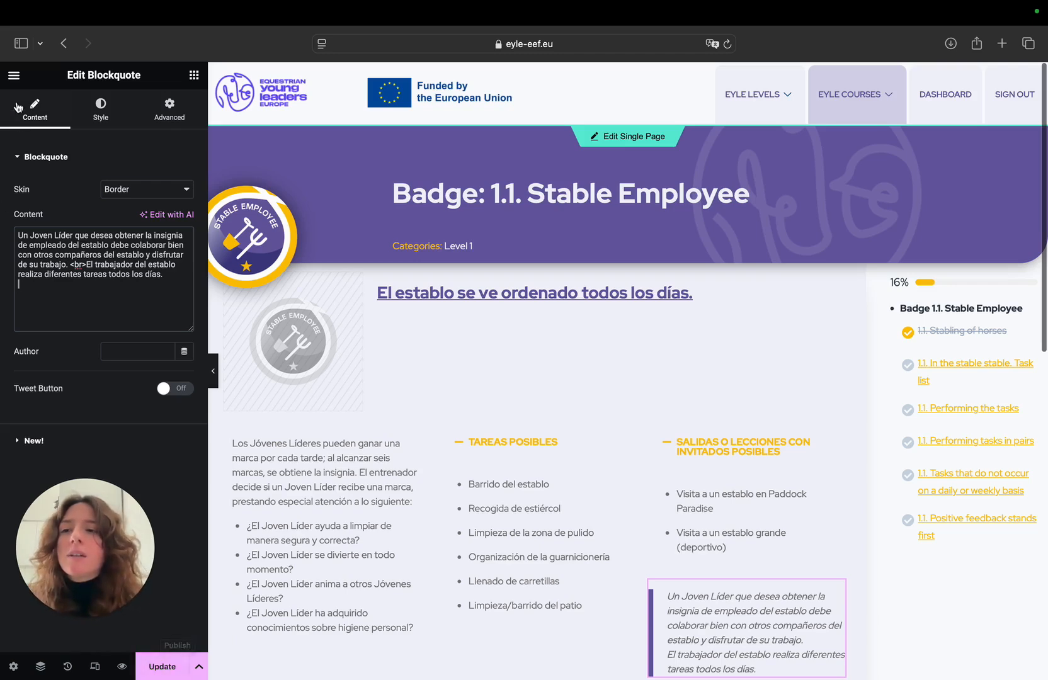
pyautogui.click(14, 75)
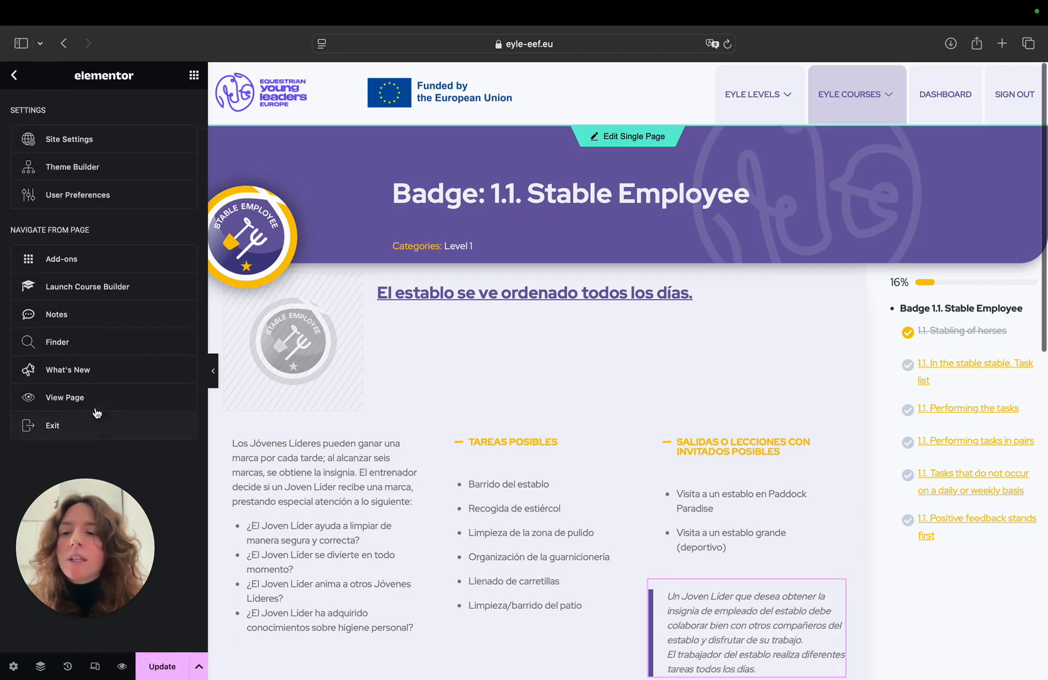
pyautogui.click(14, 75)
pyautogui.scroll(-2, 138, 296)
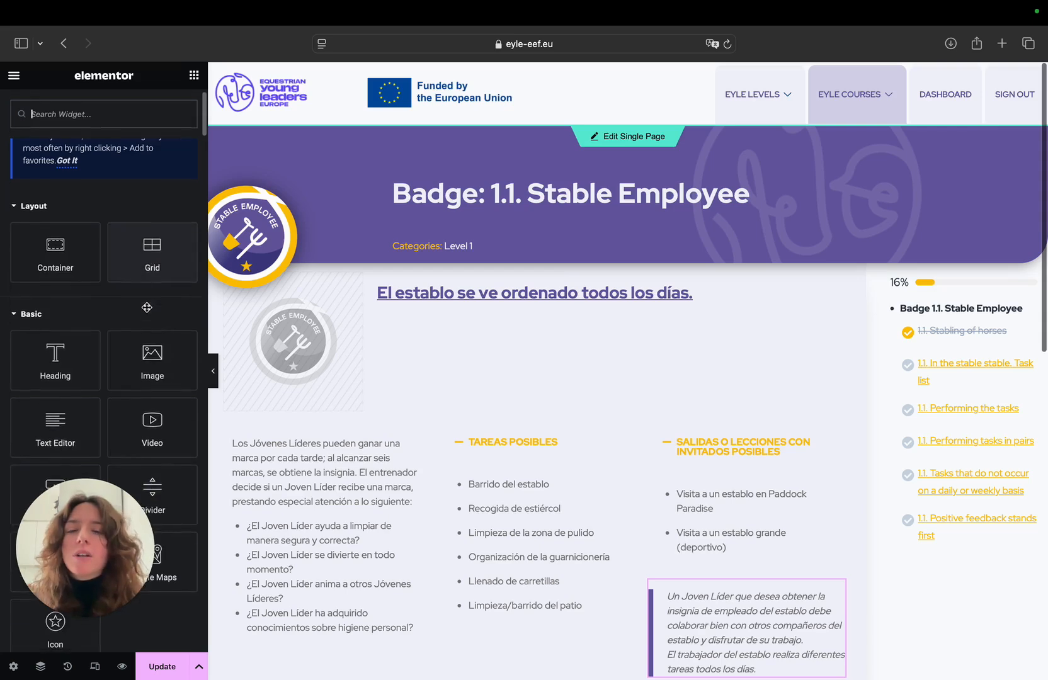
pyautogui.scroll(2, 147, 311)
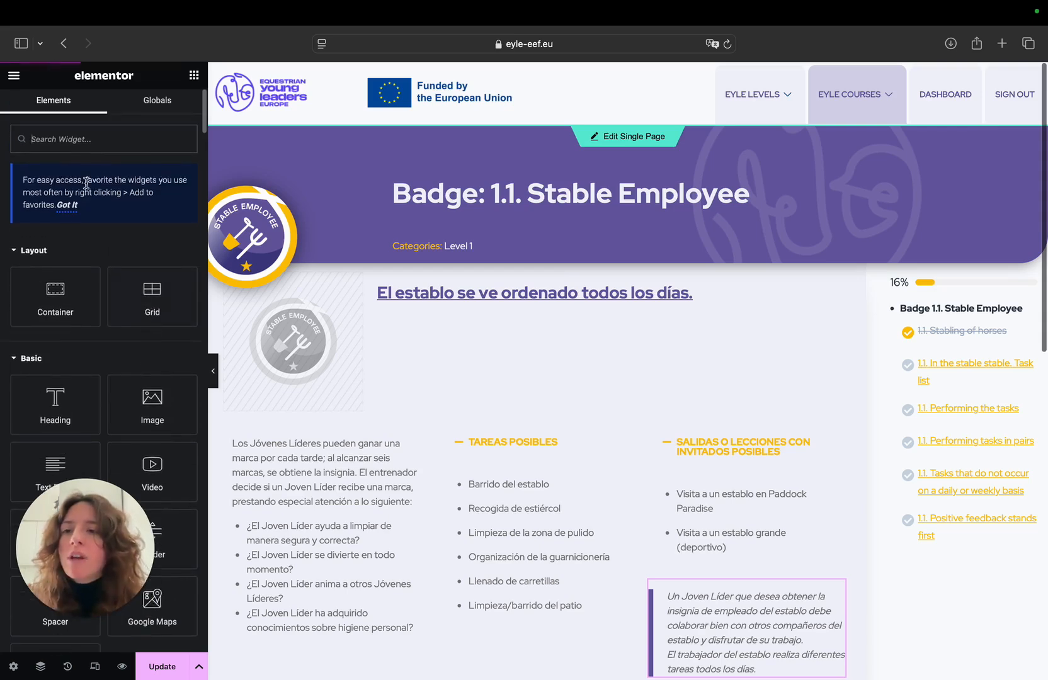
pyautogui.click(14, 75)
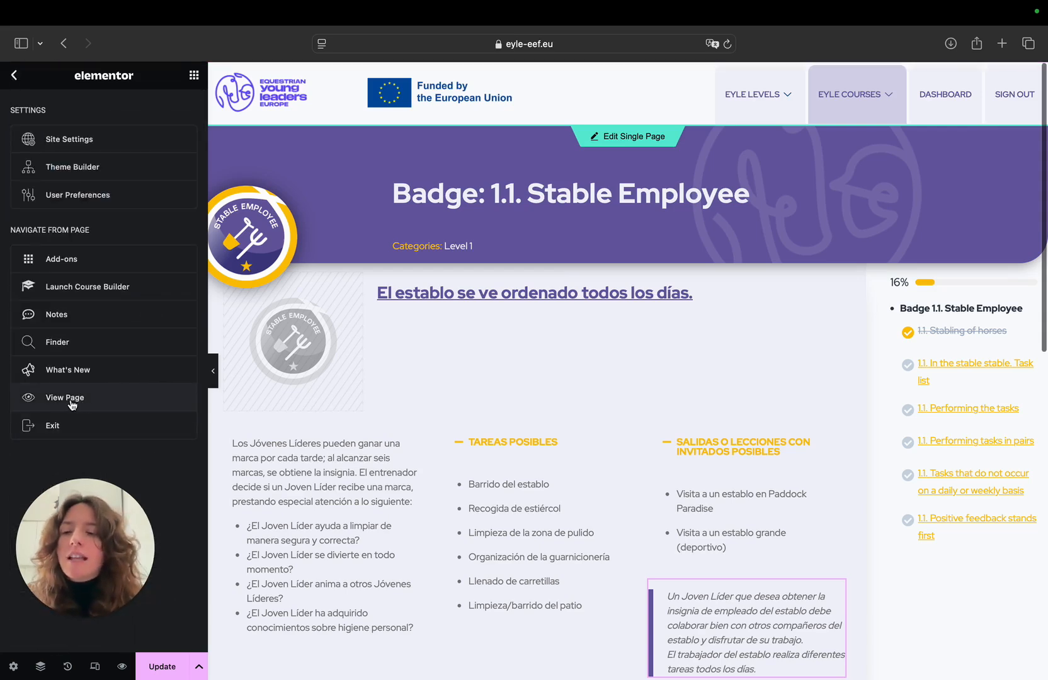